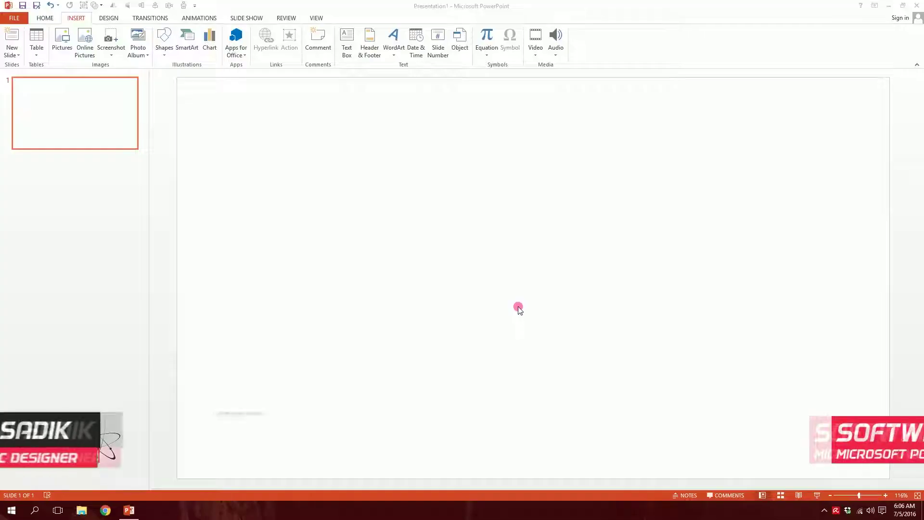
- Open the WordArt style gallery from the Insert tab
left_click(396, 52)
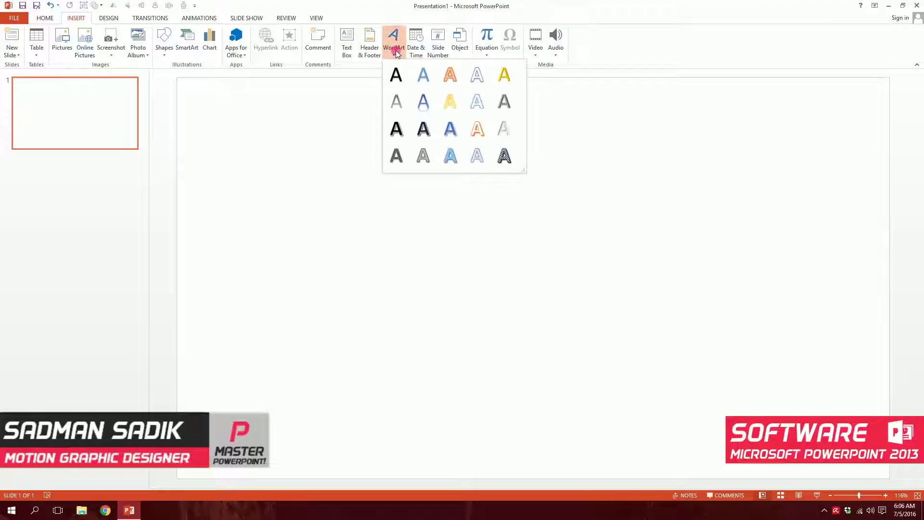
- Insert plain black WordArt and replace 'Your text here' with letters A through Z, one per line
left_click(396, 77)
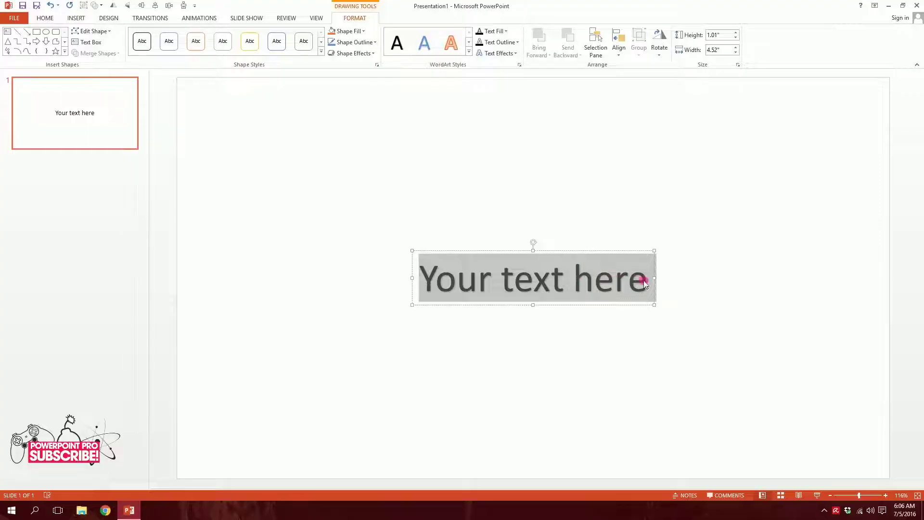
left_click_drag(647, 279, 391, 290)
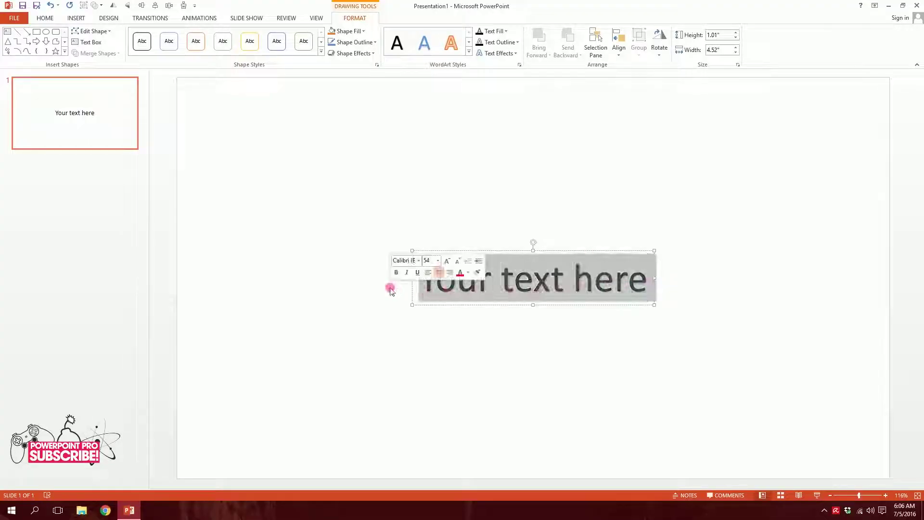
type("A")
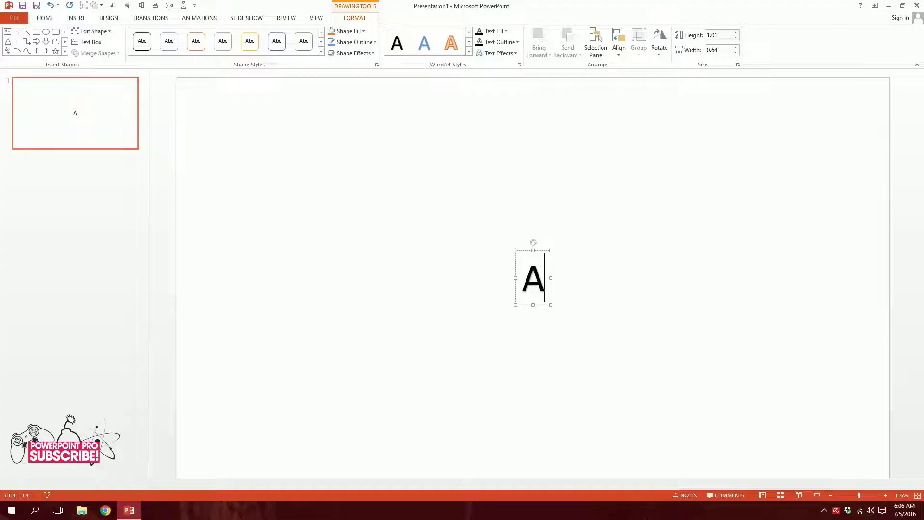
key("Return")
type("B")
key("Return")
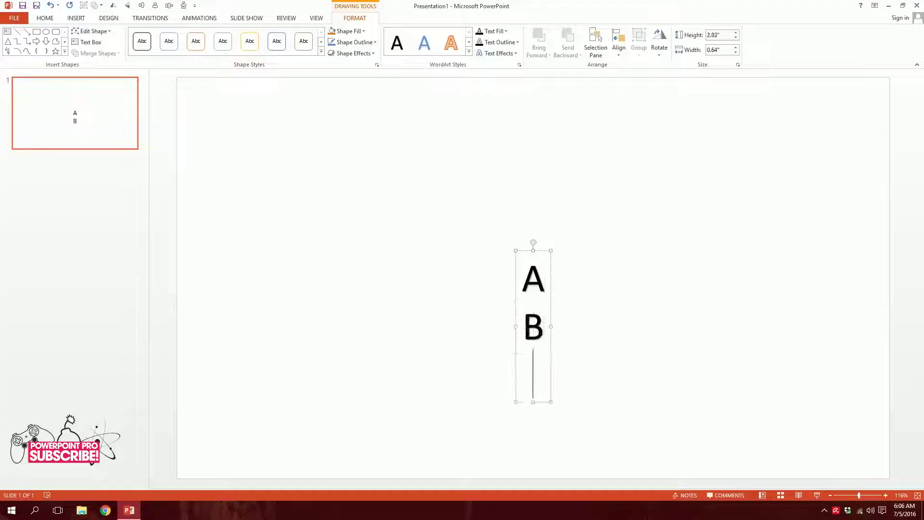
type("C")
key("Return")
type("D")
key("Return")
type("E")
key("Return")
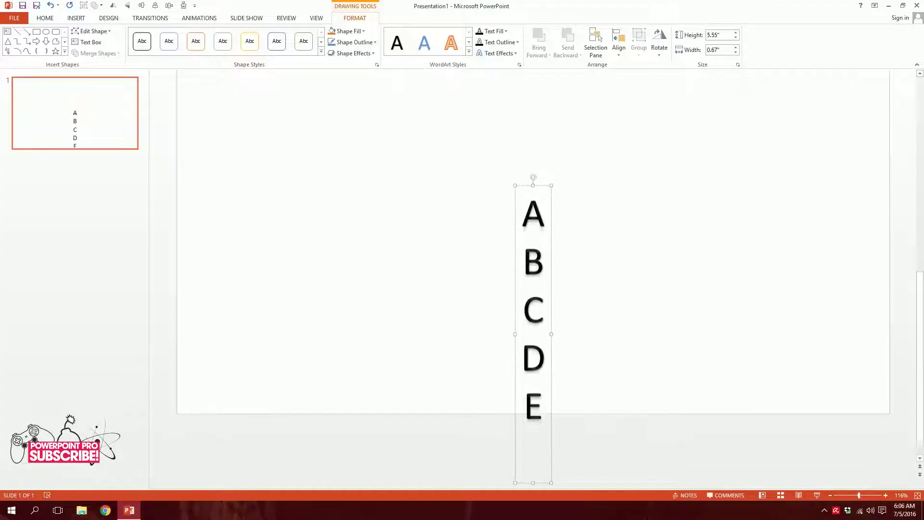
type("F")
key("Return")
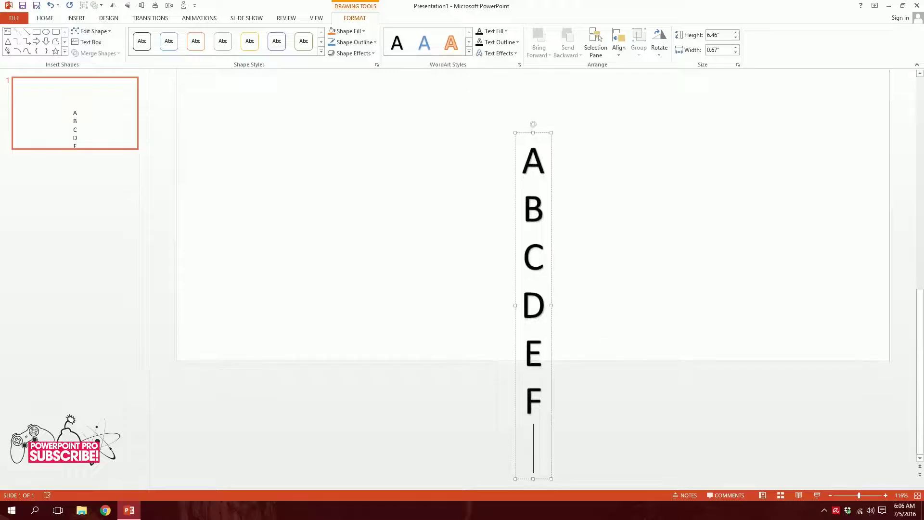
type("G")
key("Return")
type("H")
key("Return")
type("I")
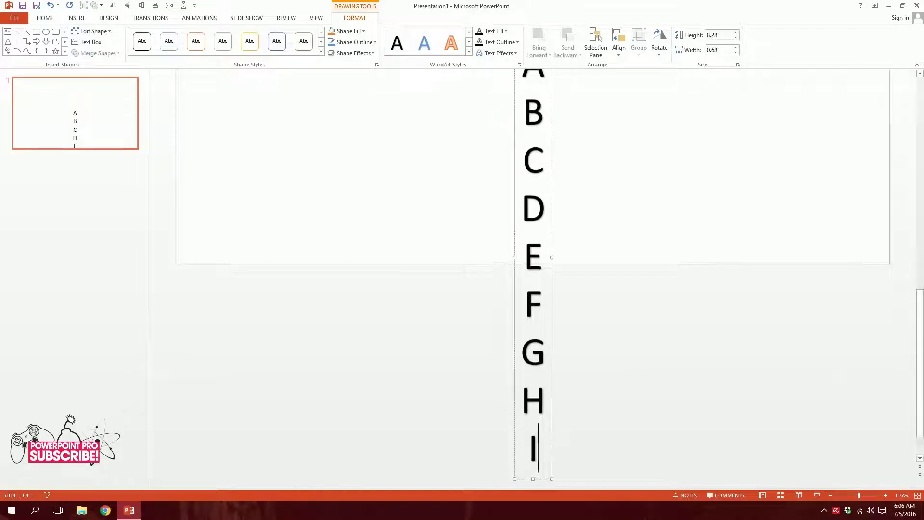
key("Return")
type("J")
key("Return")
type("K")
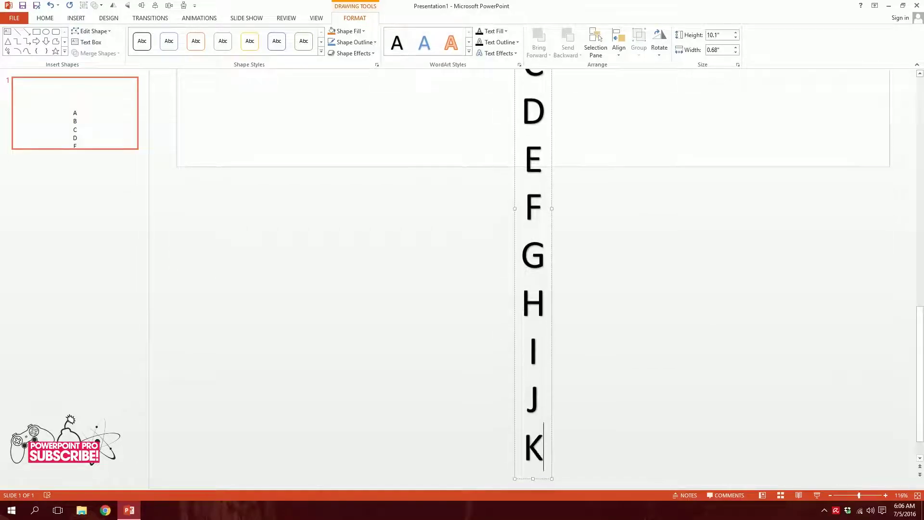
key("Return")
type("L")
key("Return")
type("M")
key("Return")
type("N")
key("Return")
type("O")
key("Return")
type("P")
key("Return")
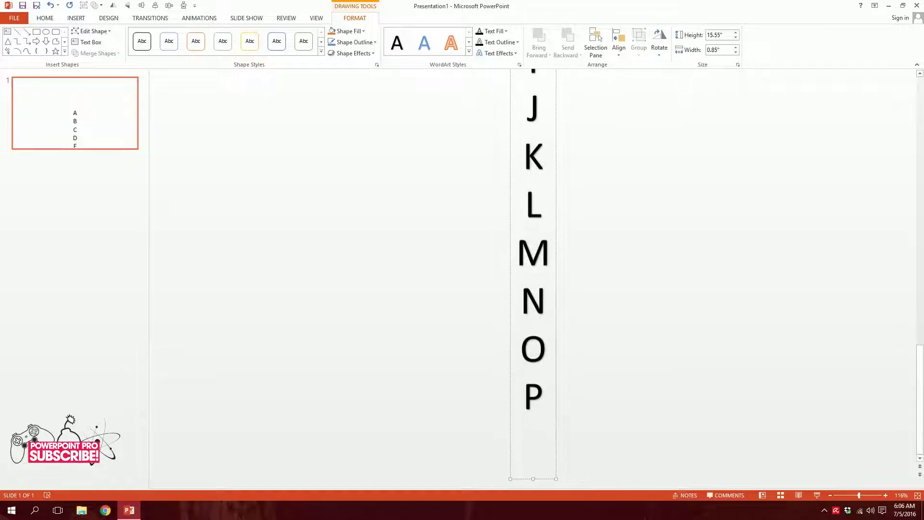
type("Q")
key("Return")
type("R")
key("Return")
type("S")
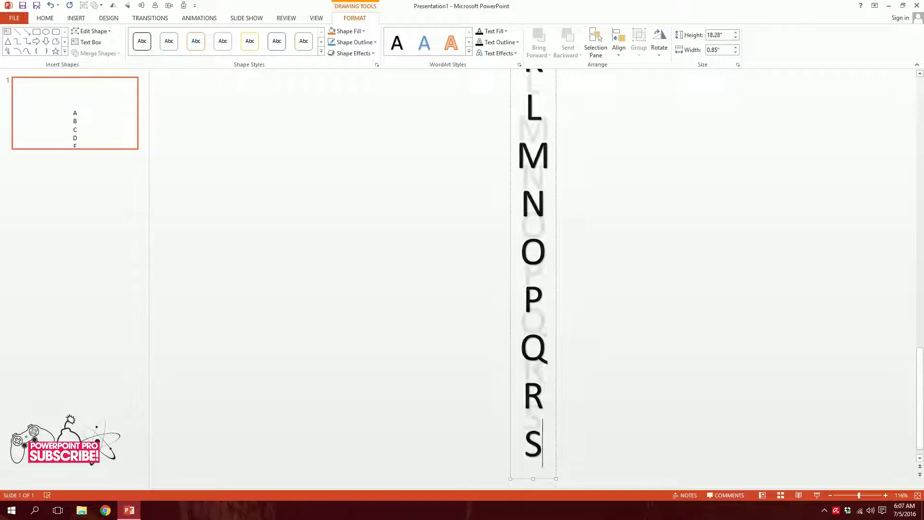
key("Return")
type("T")
key("Return")
type("U")
key("Return")
type("V")
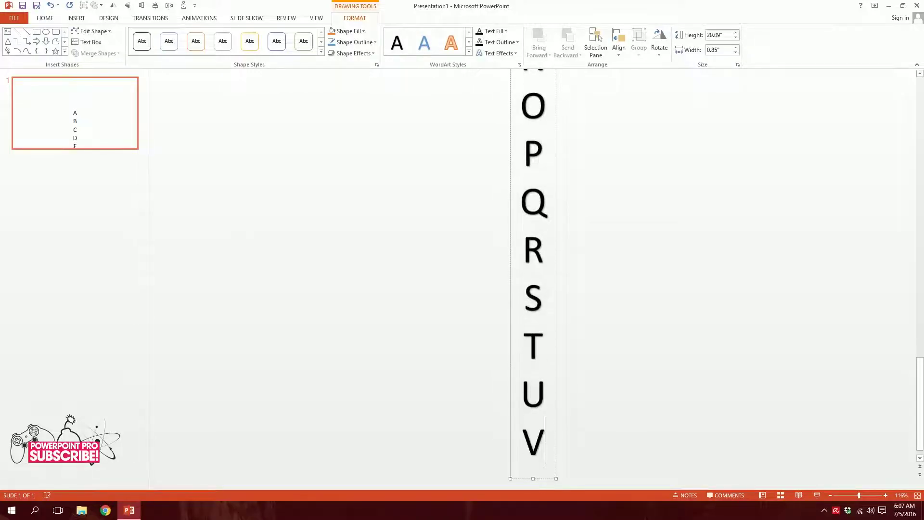
key("Return")
type("W")
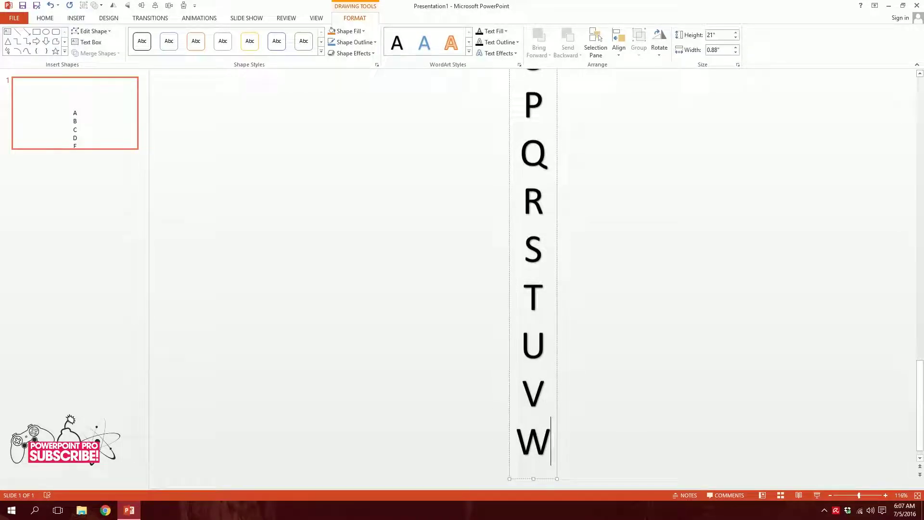
key("Return")
type("X")
key("Return")
type("Y")
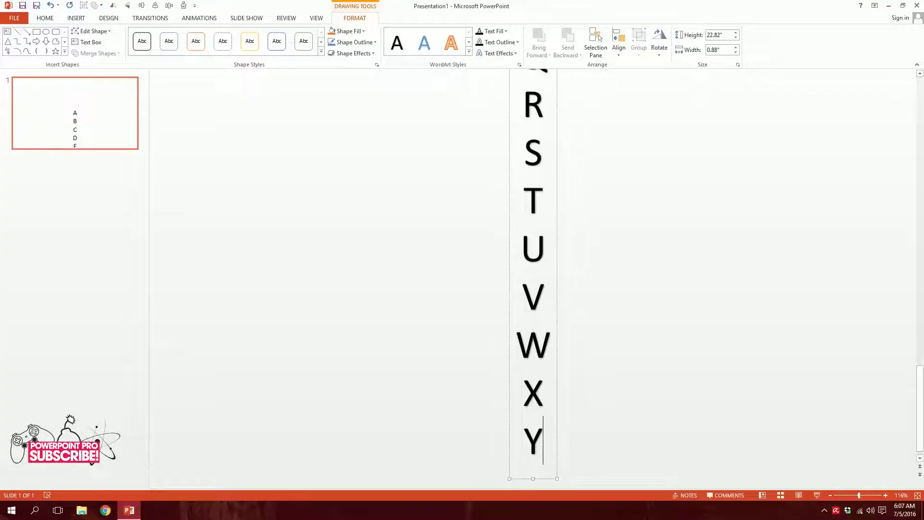
key("Return")
type("Z")
scroll(475, 182, "down", 9, "ctrl")
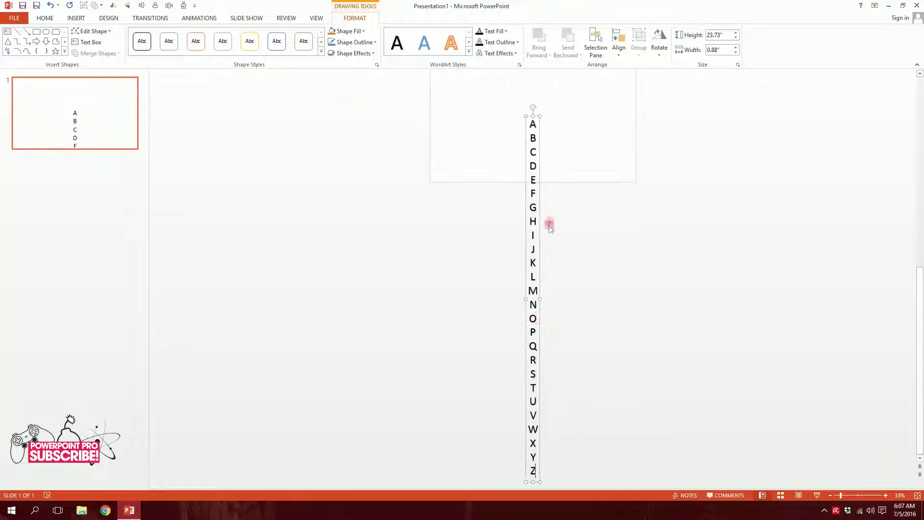
- Move the A–Z column left and set all its letters in the DAGGERSQUARE font
left_click_drag(542, 185, 461, 183)
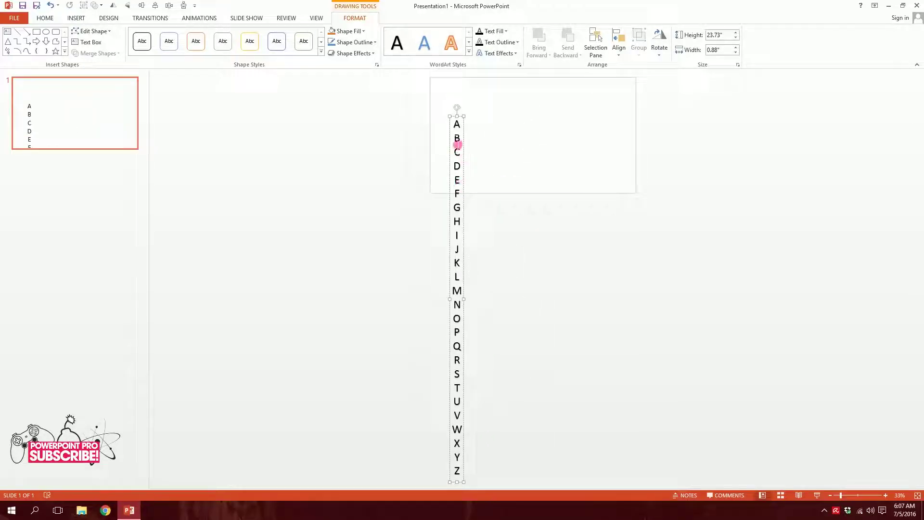
key("ctrl+a")
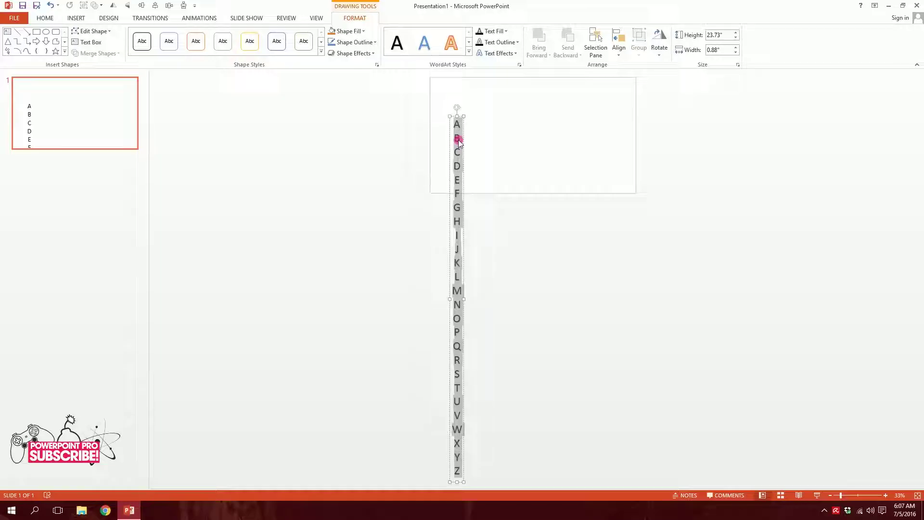
left_click(45, 17)
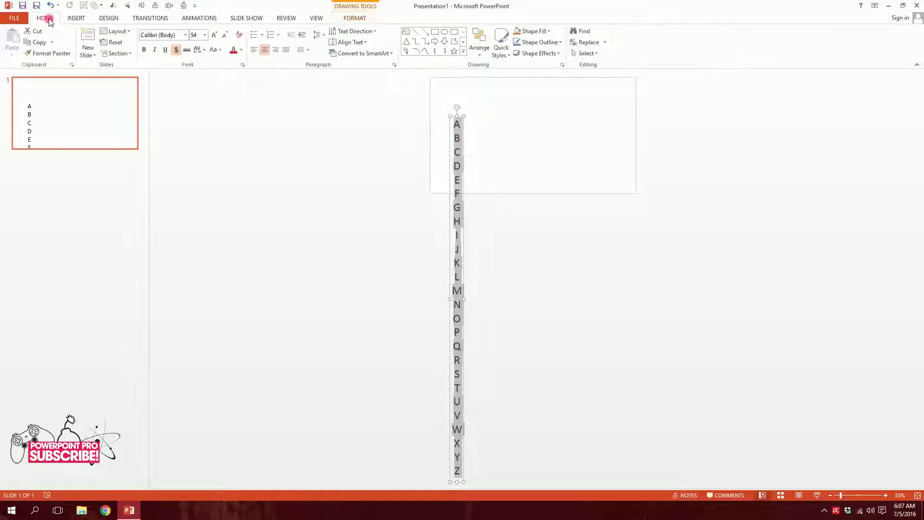
left_click(187, 37)
type("DAGGERSQUARI")
key("Return")
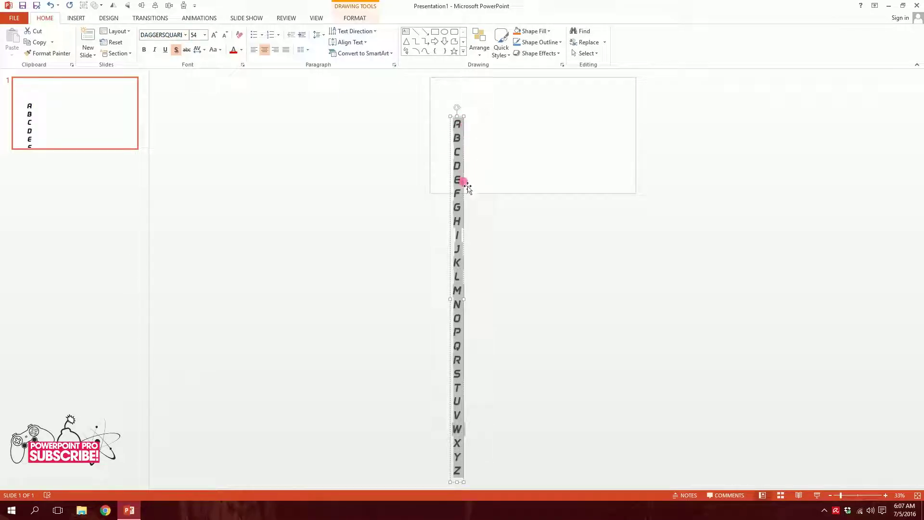
- Toggle the letters' text shadow, deselect the column, and fit the slide to the window
mouse_move(470, 188)
left_mouse_down()
mouse_move(458, 183)
mouse_move(456, 193)
left_mouse_up()
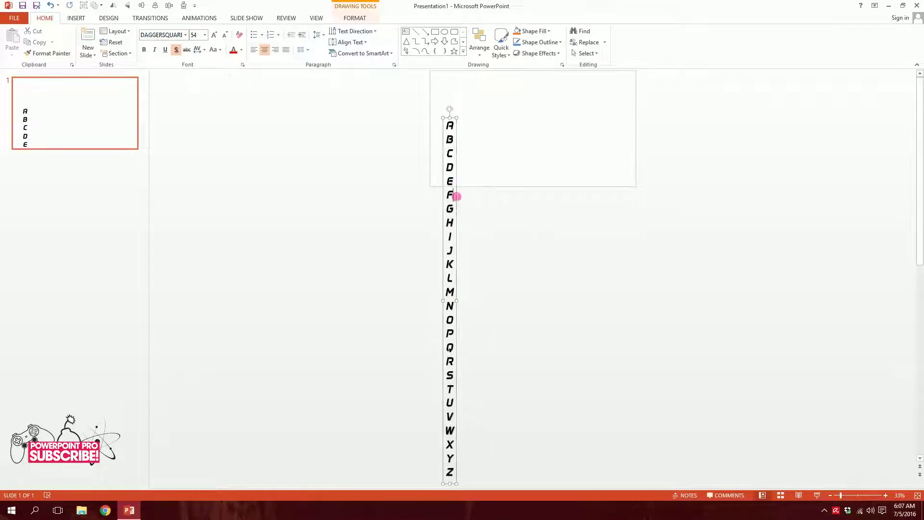
left_click(178, 50)
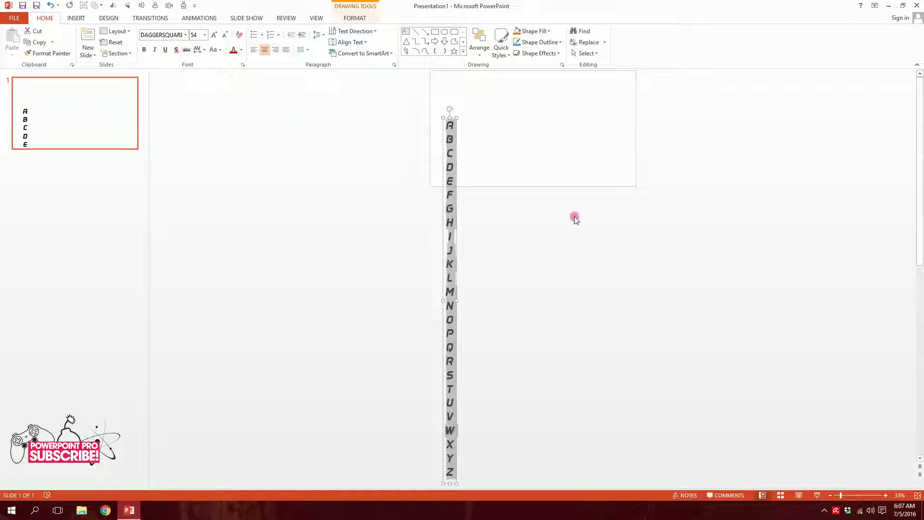
left_click(462, 180)
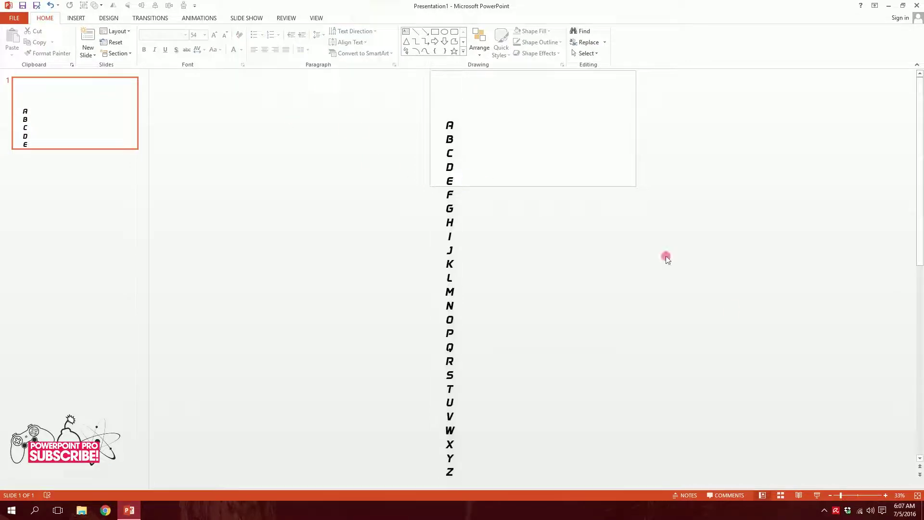
left_click(918, 495)
scroll(275, 361, "down", 5)
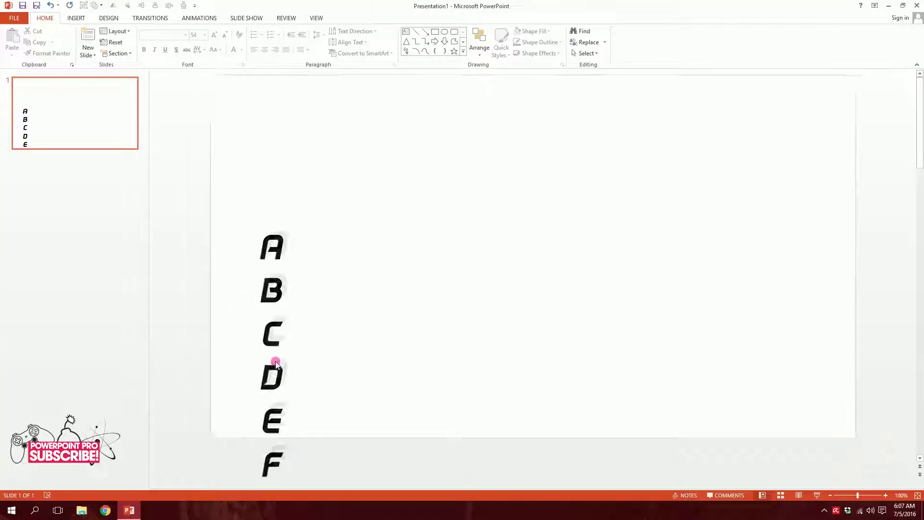
- Apply the Motion Paths > Lines animation to the whole A–Z letter box
left_click(382, 197)
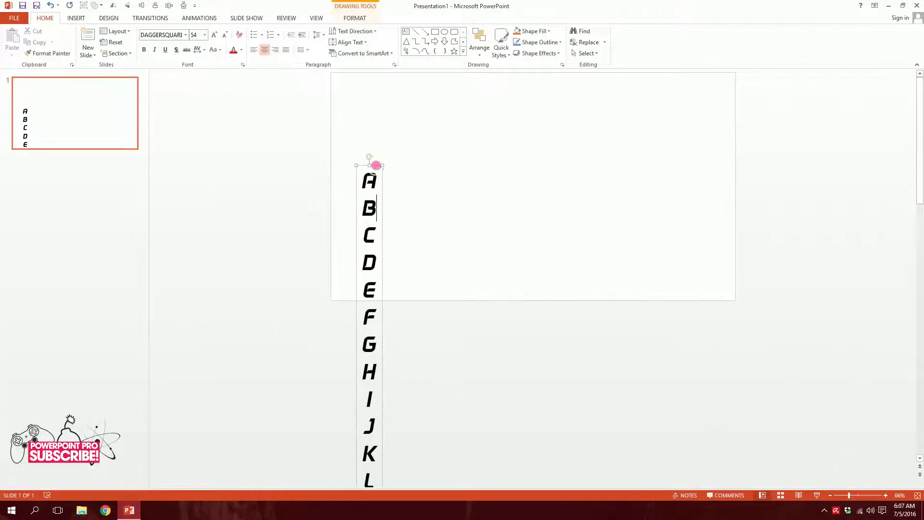
left_click(376, 166)
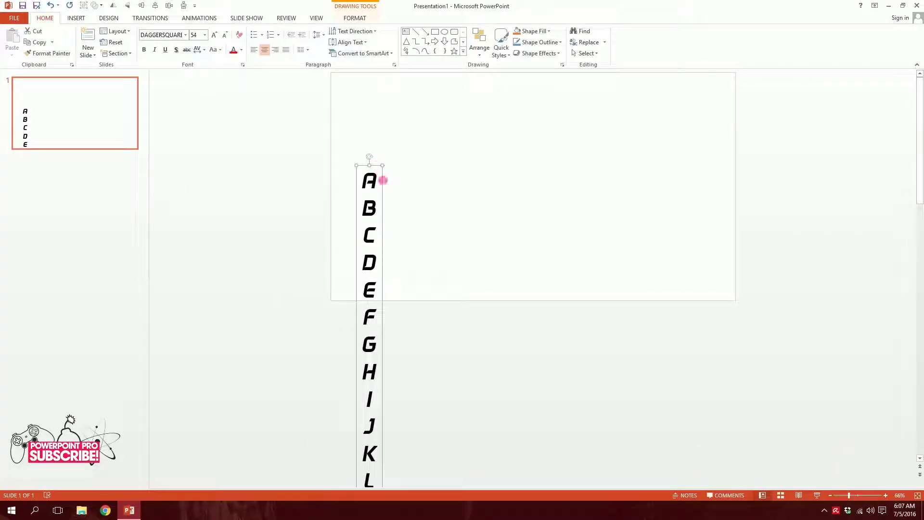
left_click(199, 19)
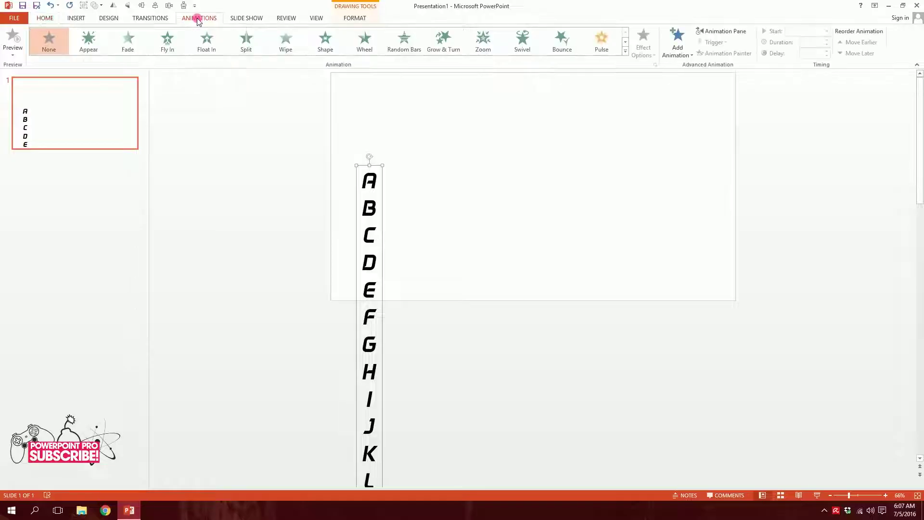
left_click(625, 53)
left_click(625, 53)
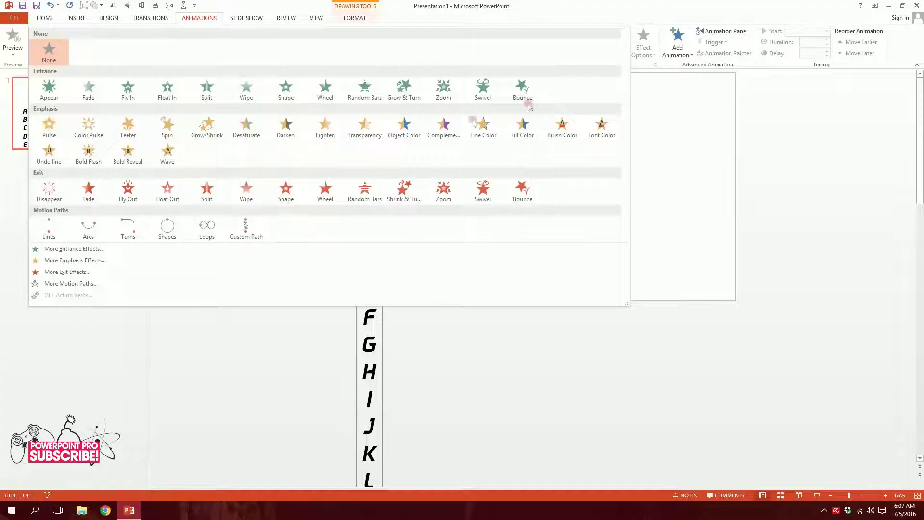
left_click(43, 235)
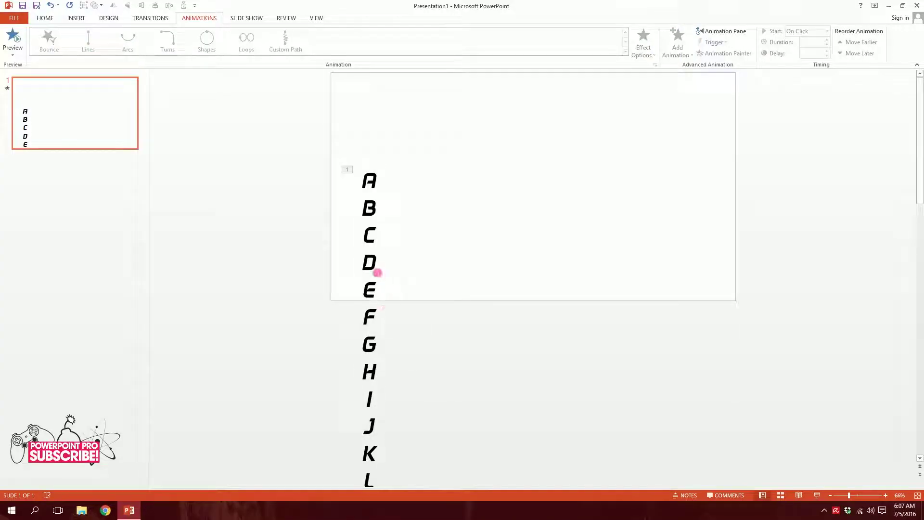
left_click(376, 267)
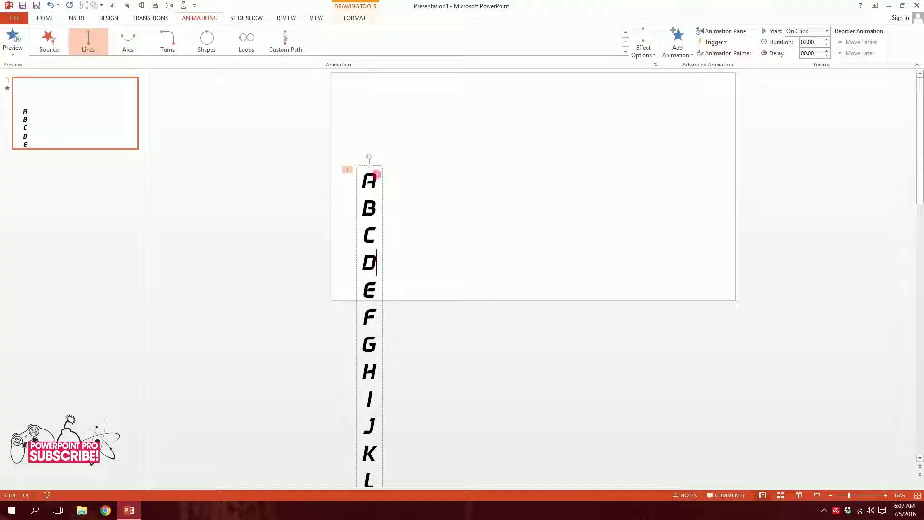
left_click(550, 247)
left_click(76, 19)
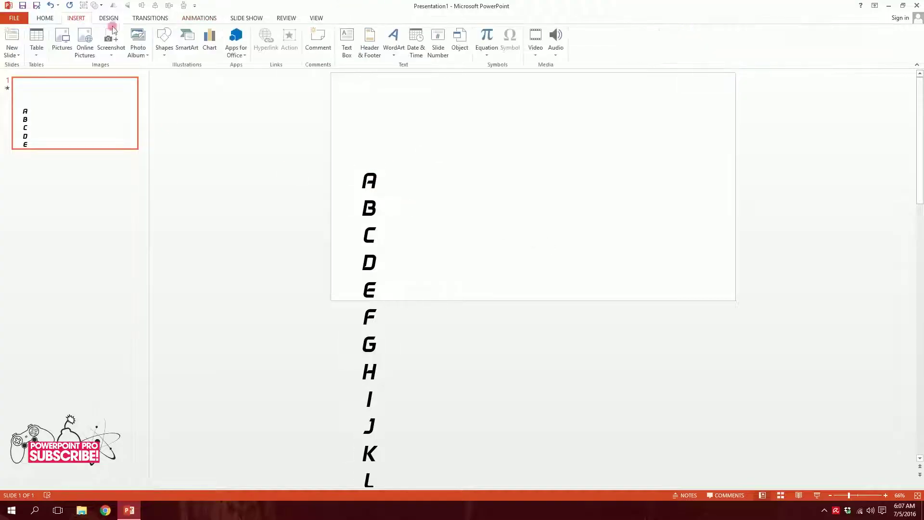
- Draw a full-width horizontal line above the letter A and place a copy just below it
left_click(160, 55)
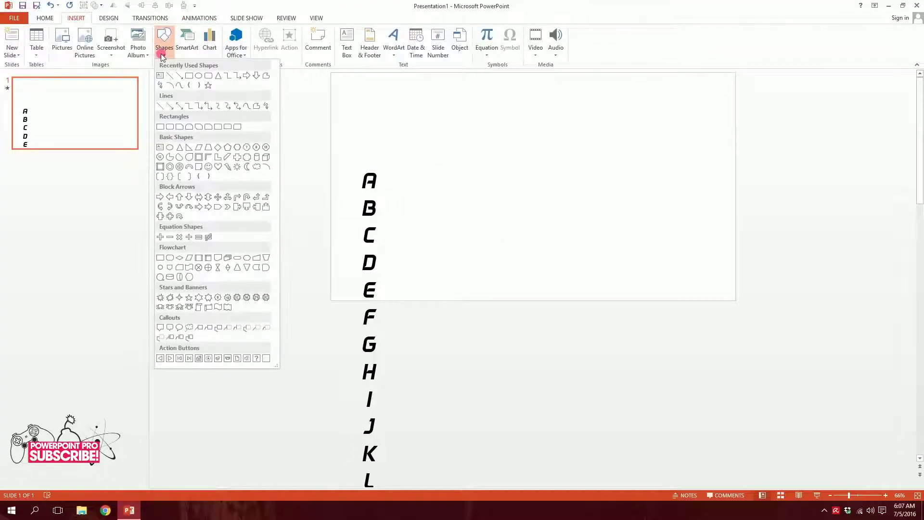
left_click(163, 106)
mouse_move(333, 152)
left_mouse_down()
mouse_move(650, 162)
mouse_move(730, 161)
mouse_move(736, 152)
left_mouse_up()
left_click_drag(672, 151, 659, 193)
left_click(439, 195)
mouse_move(443, 198)
left_mouse_down()
mouse_move(440, 181)
mouse_move(446, 208)
left_mouse_up()
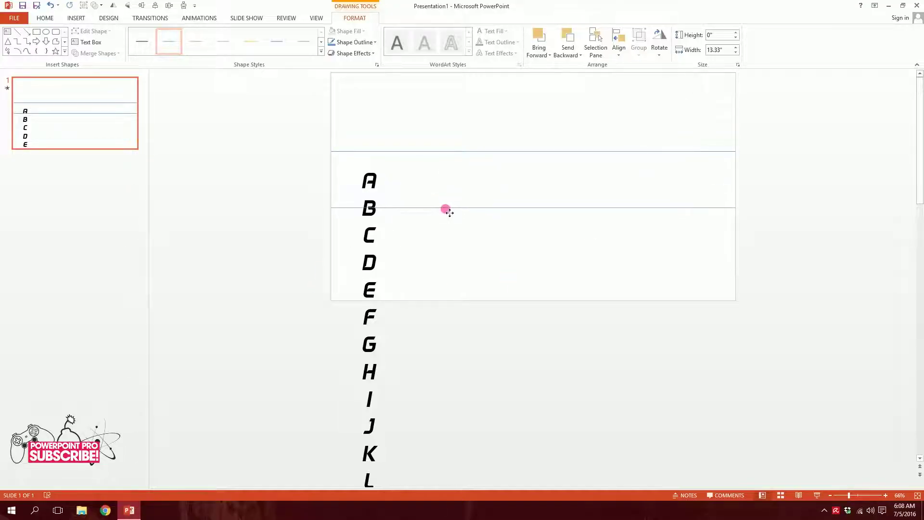
- Select all the letters in the A–Z box and raise their font size to 80
left_click(381, 248)
key("ctrl+a")
key("ctrl+c")
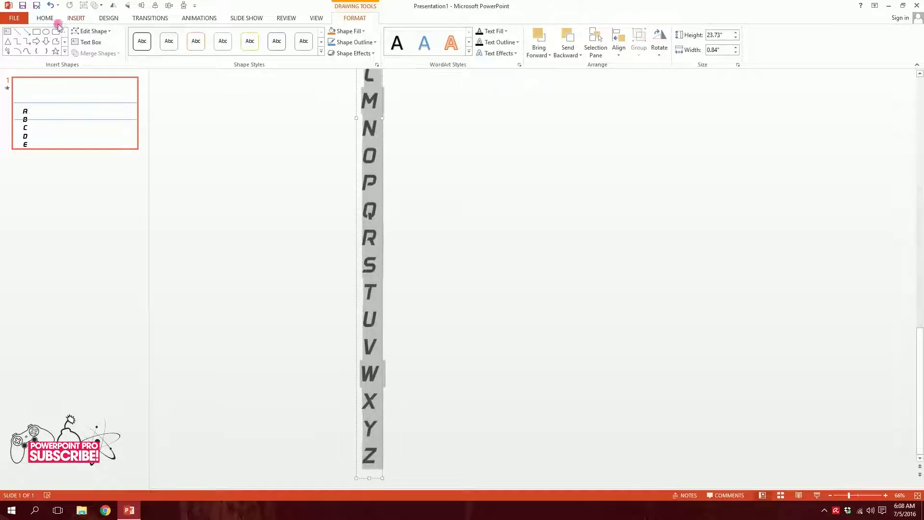
left_click(48, 18)
left_click(213, 38)
left_click(212, 39)
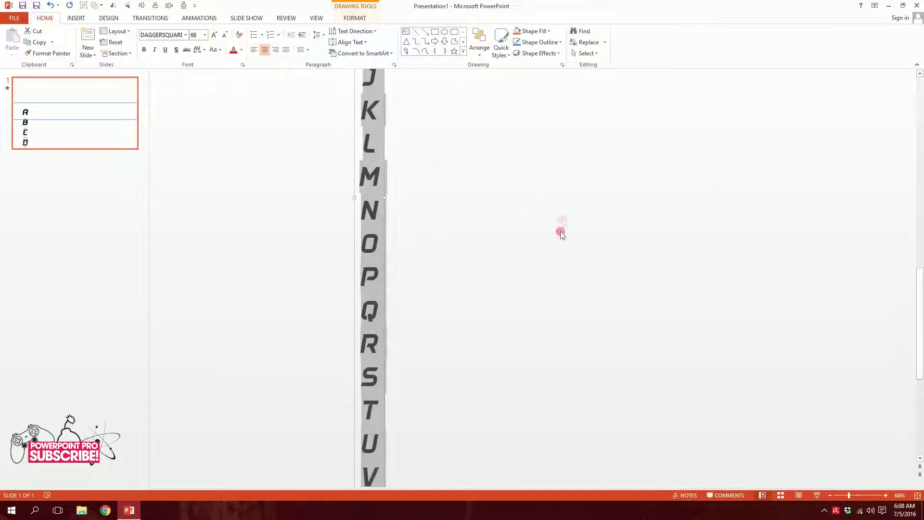
scroll(559, 233, "down", 3)
scroll(512, 207, "down", 1)
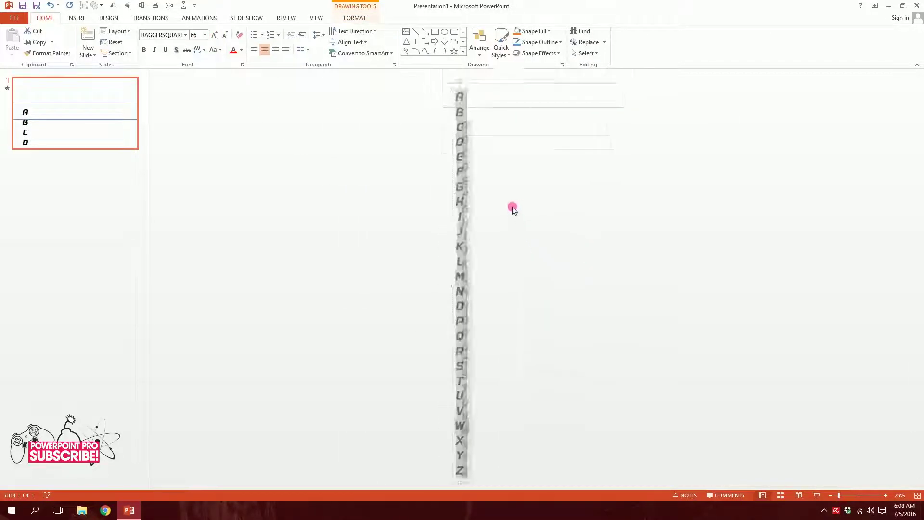
left_click(214, 35)
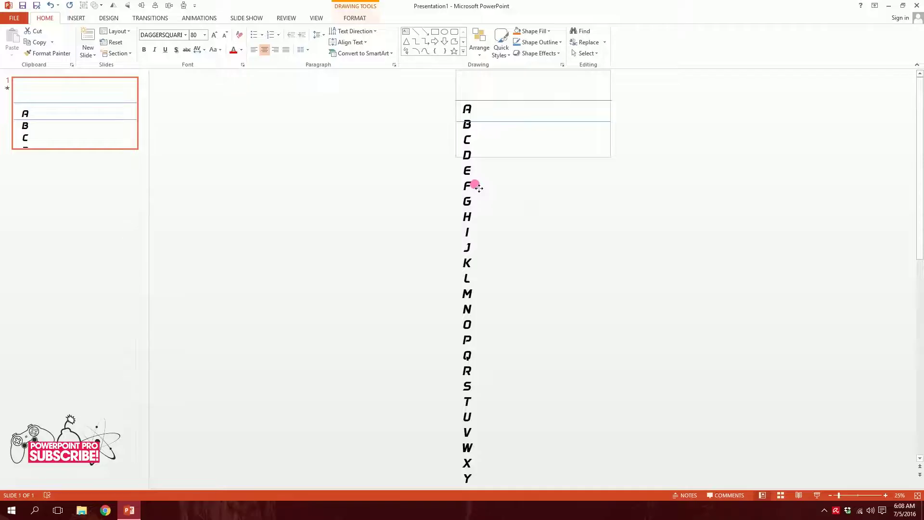
- Reselect the enlarged letter column and scroll to check its new length
left_click(479, 188)
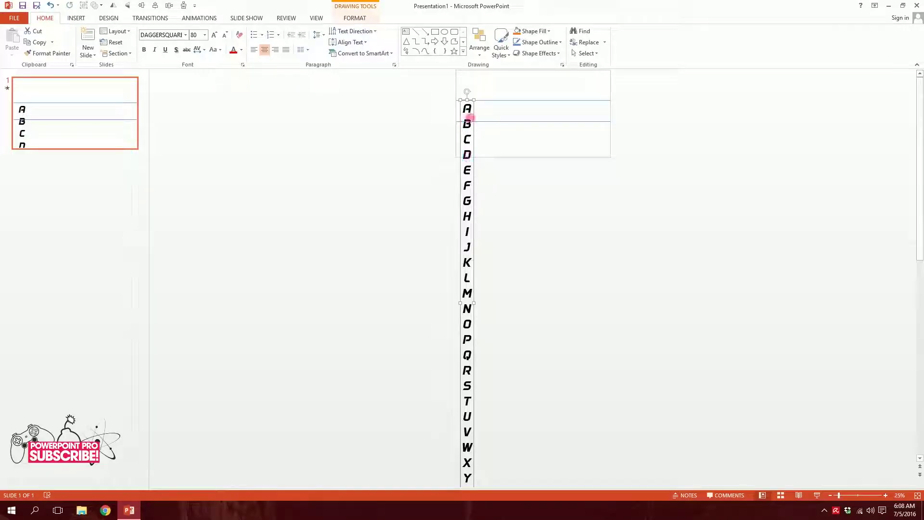
left_click(467, 115)
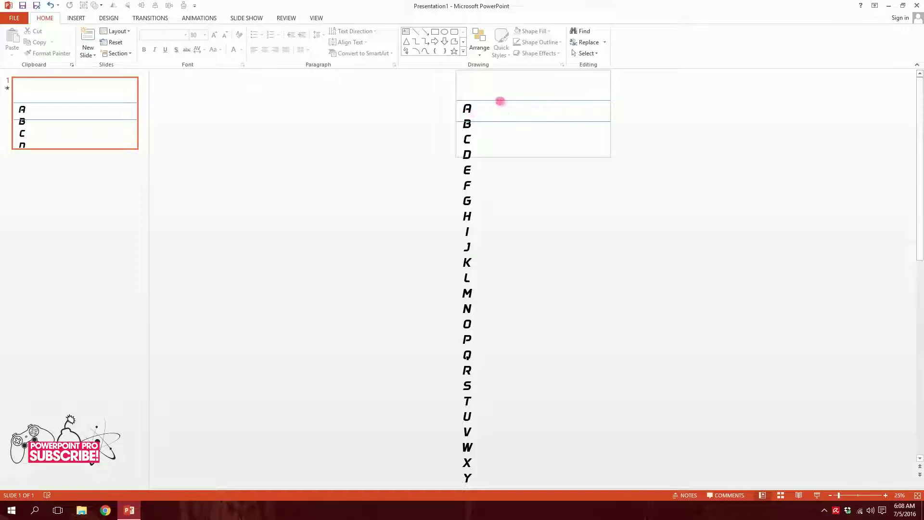
scroll(491, 98, "up", 1)
scroll(484, 95, "up", 2)
left_click(410, 284)
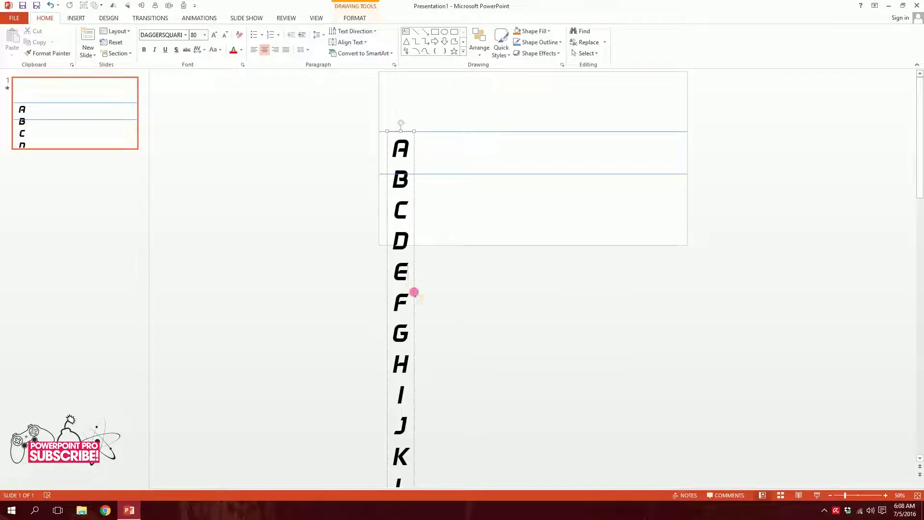
scroll(414, 293, "down", 3)
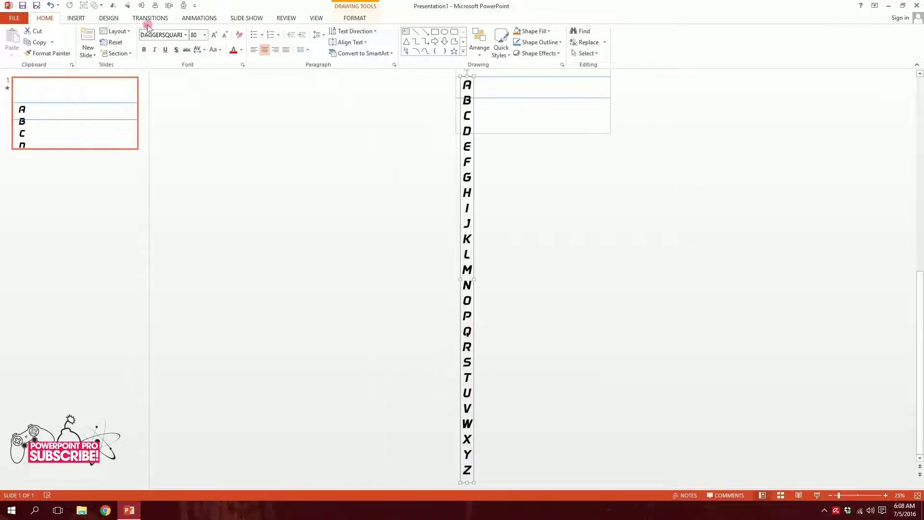
left_click(190, 20)
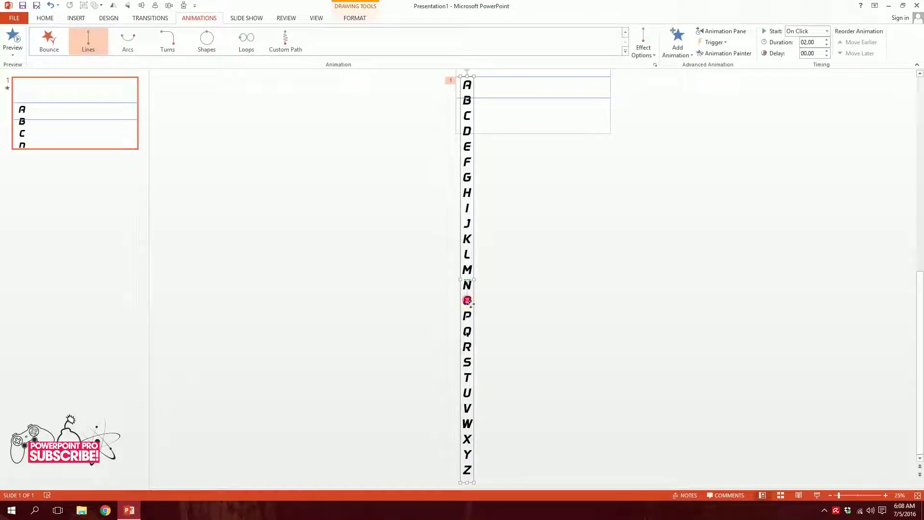
- Adjust the column's motion path, then preview the scrolling letters in a slide show and exit
mouse_move(469, 302)
left_mouse_down()
mouse_move(504, 298)
mouse_move(515, 276)
mouse_move(509, 244)
mouse_move(490, 231)
mouse_move(467, 235)
left_mouse_up()
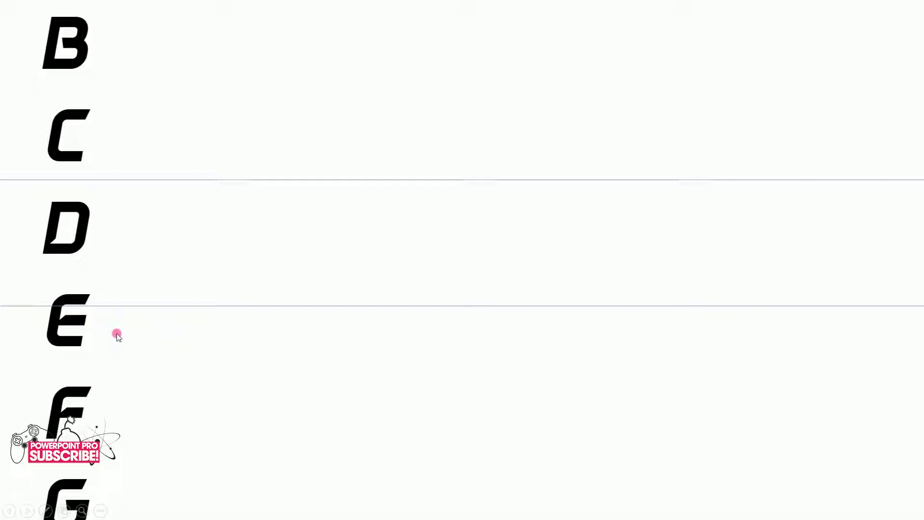
key("Escape")
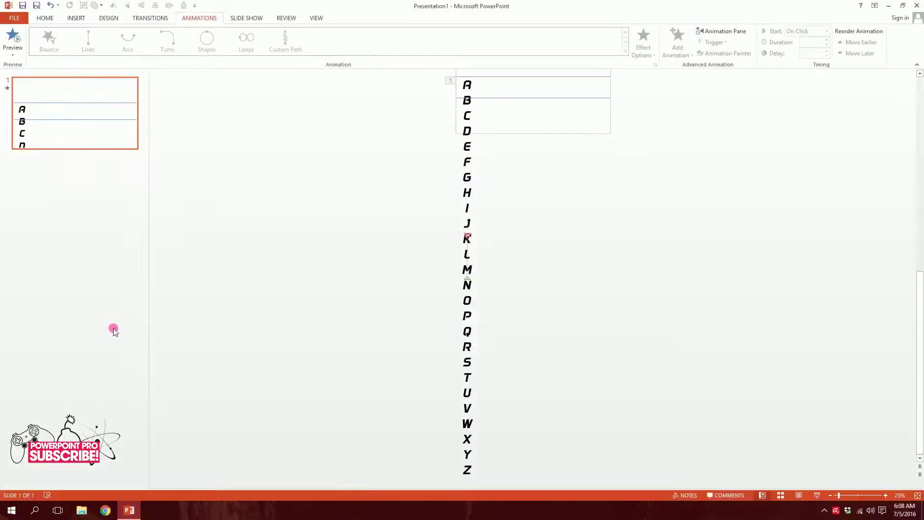
- In the Animation Pane's Effect Options, set smooth start to 2 seconds and smooth end to 0, with duration 1.50
left_click(479, 165)
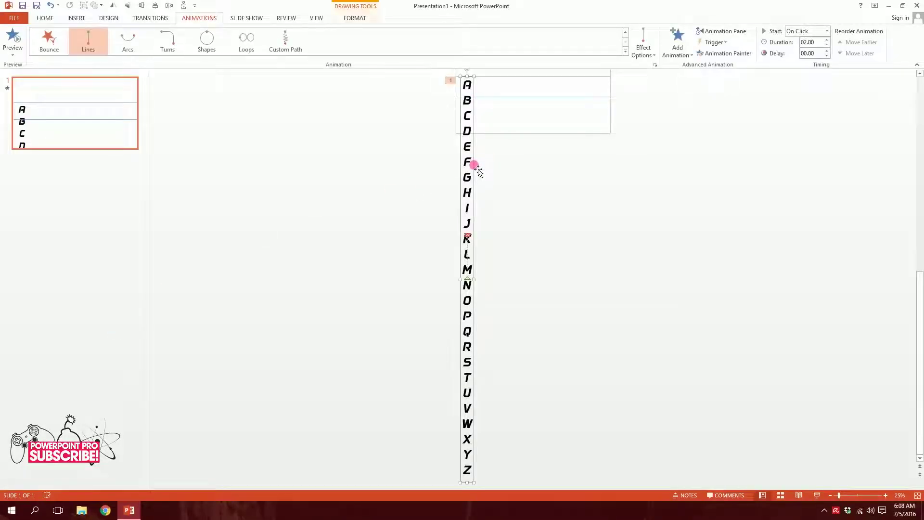
left_click(736, 31)
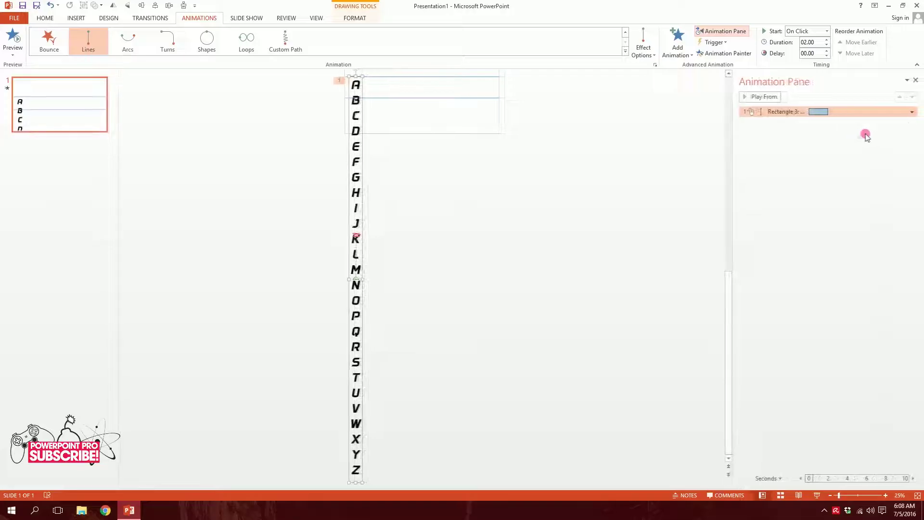
left_click(912, 113)
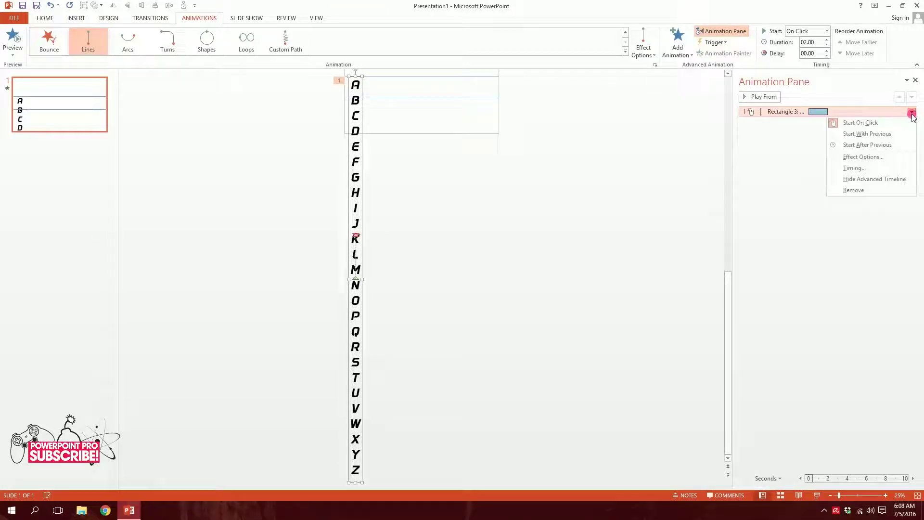
left_click(864, 157)
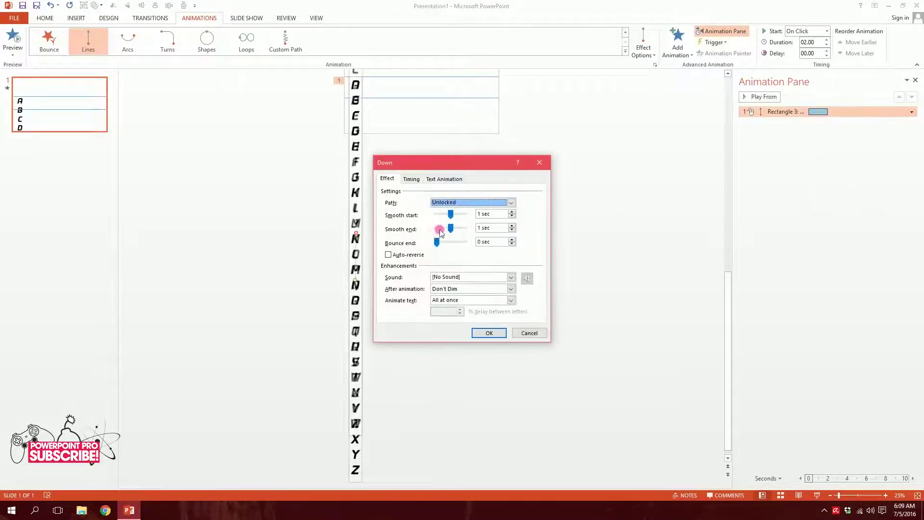
left_click(452, 215)
left_click_drag(452, 215, 504, 216)
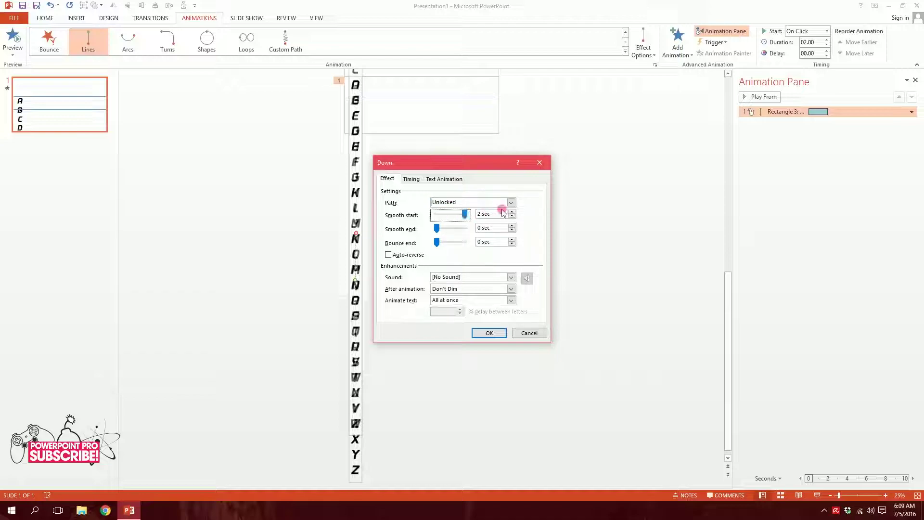
left_click(488, 333)
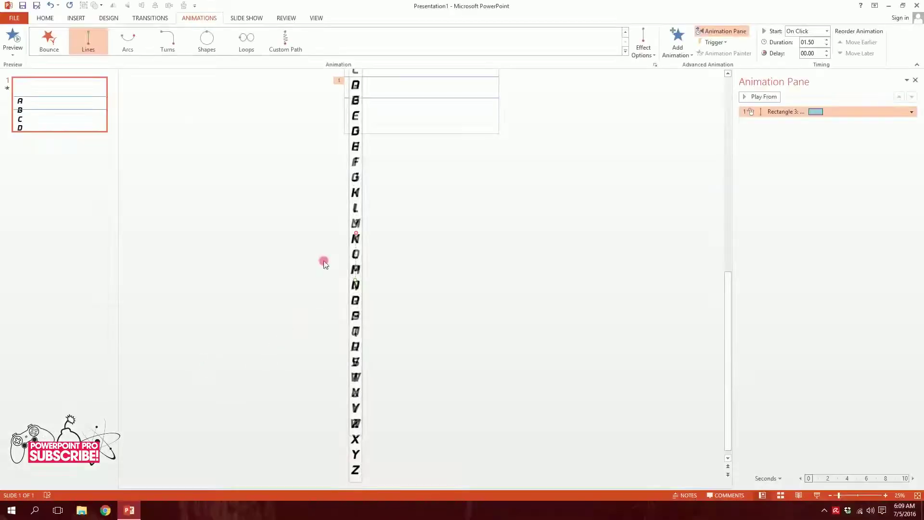
left_click(357, 214)
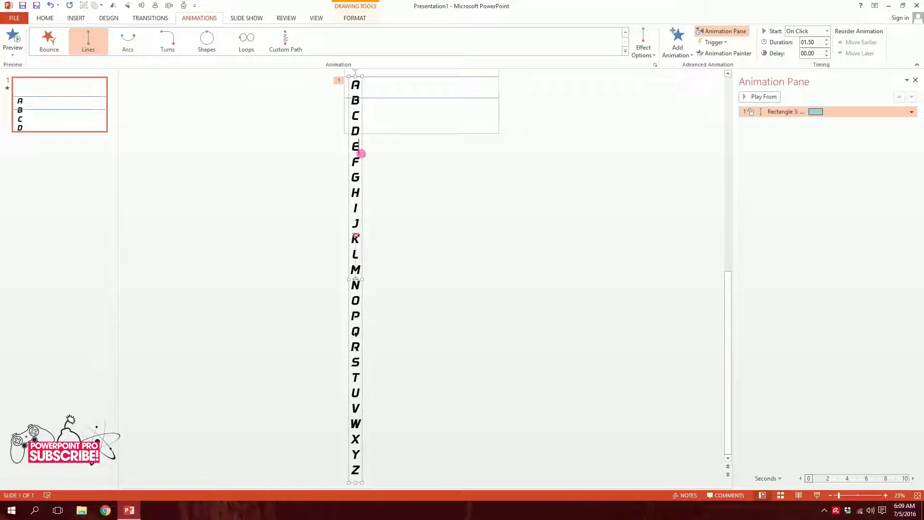
- Paste a second copy of the alphabet after Z in the letter column
double_click(359, 152)
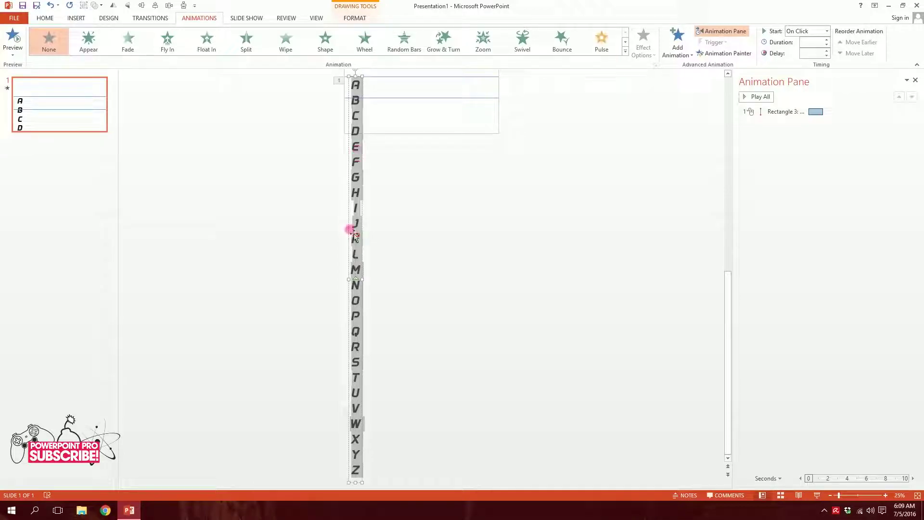
left_click(389, 314)
left_click(360, 399)
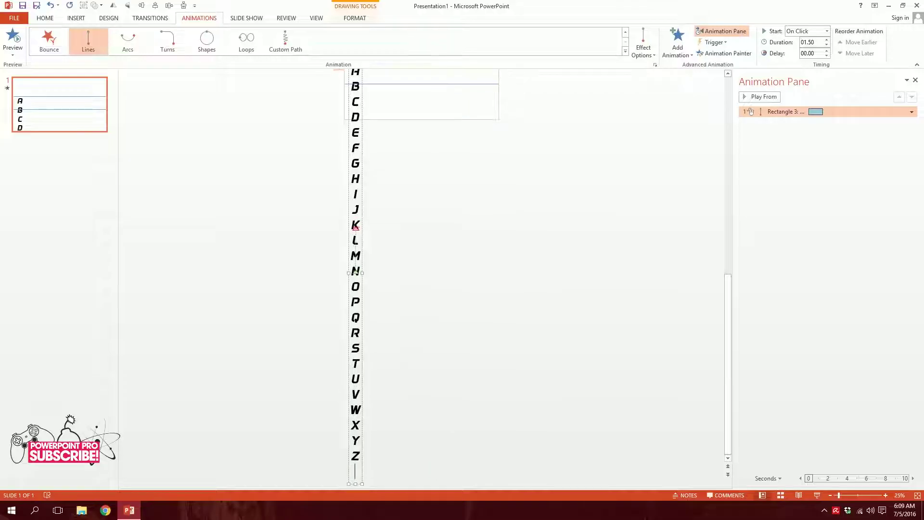
key("ctrl+v")
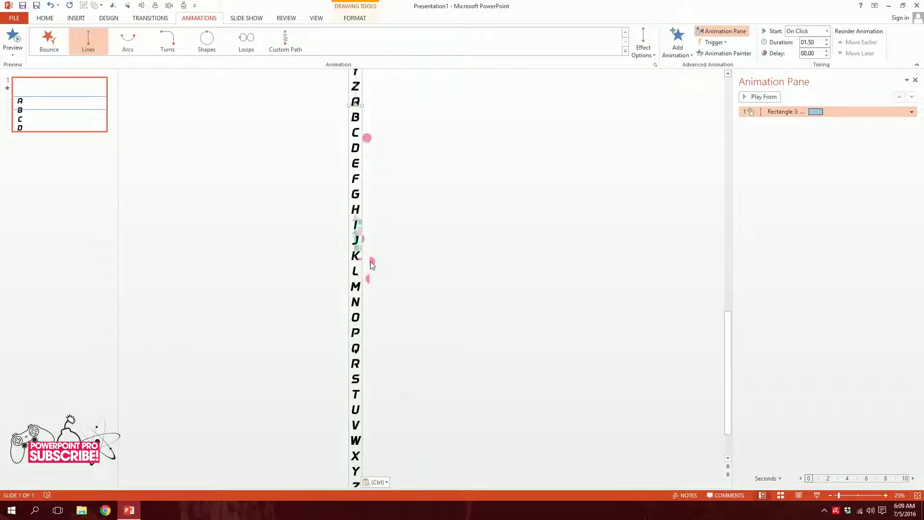
left_click(368, 101)
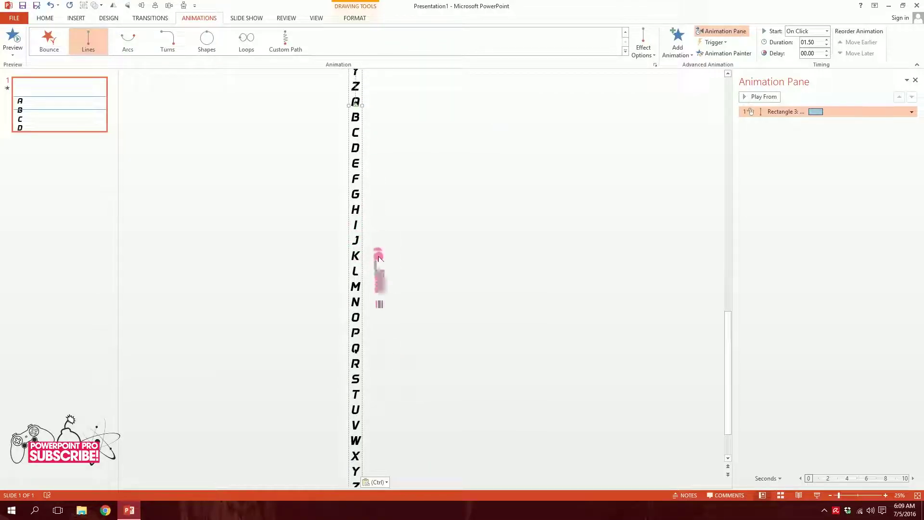
scroll(366, 205, "up", 5)
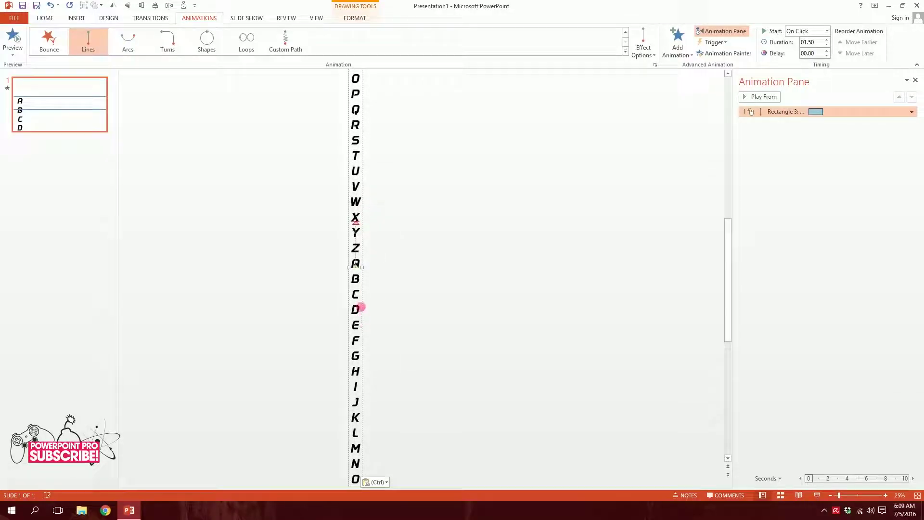
left_click(361, 312)
- Drag the motion path's end point so the scrolled column lines up with the original letters
left_click(365, 222)
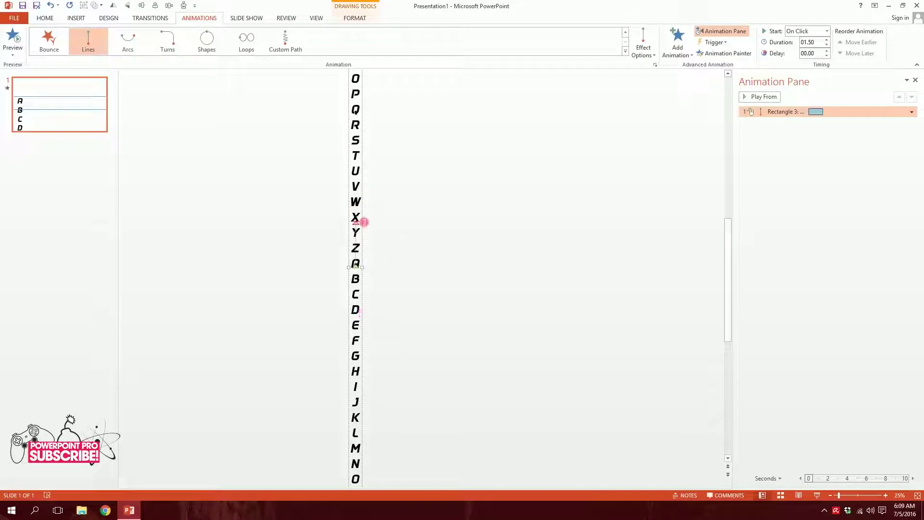
left_click_drag(359, 226, 410, 124)
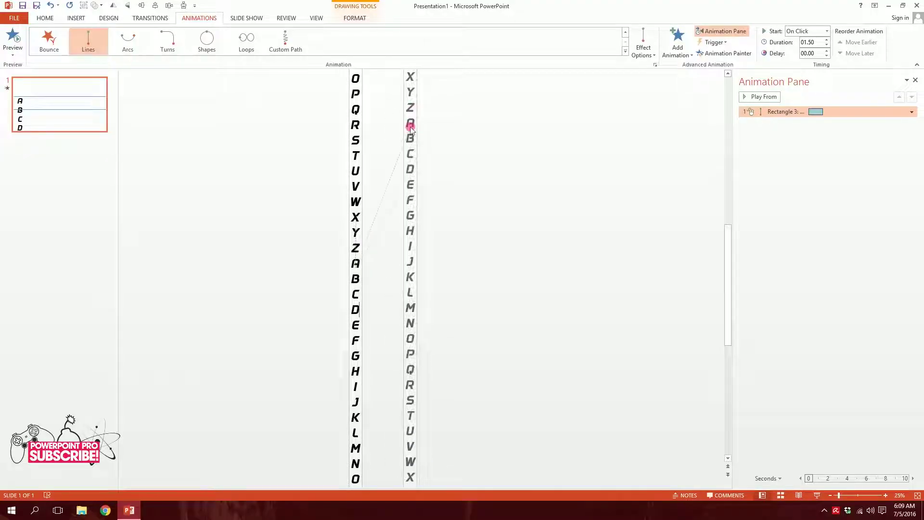
left_click(464, 107)
scroll(423, 196, "down", 2)
left_click_drag(417, 256, 395, 128)
scroll(393, 129, "up", 3)
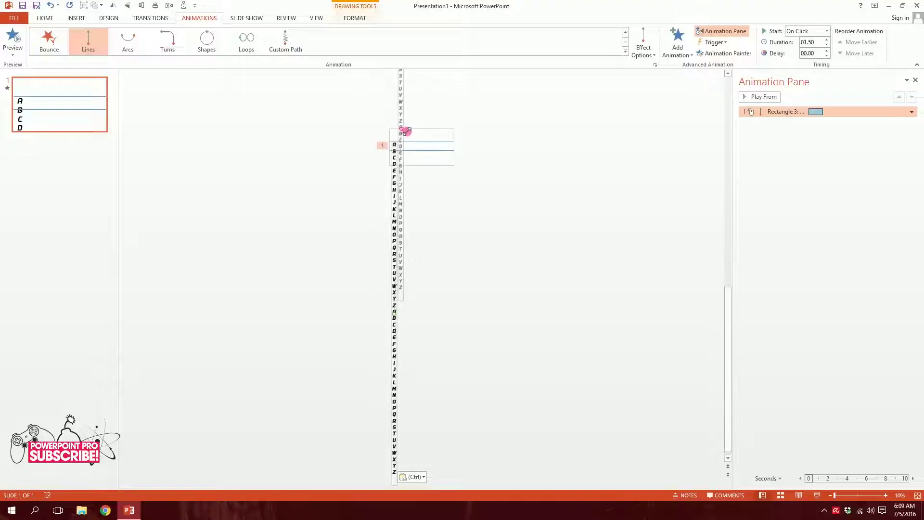
scroll(520, 262, "up", 3)
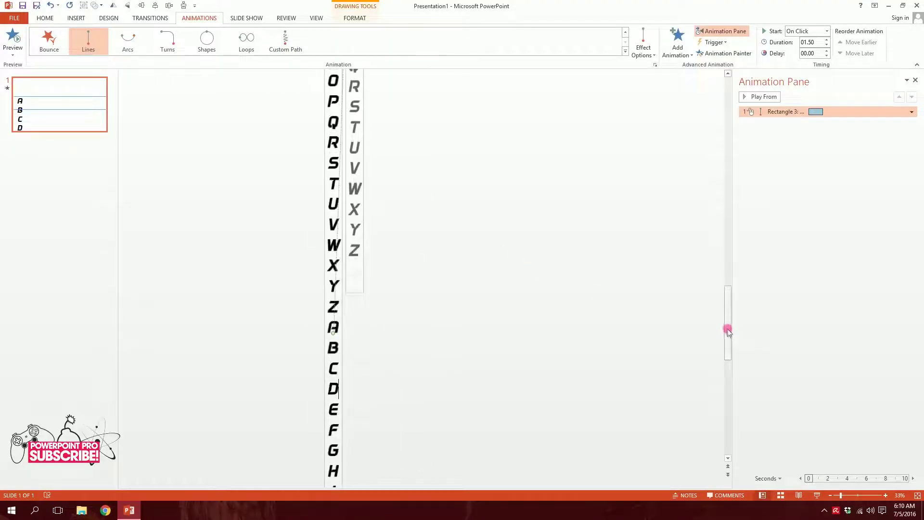
left_click_drag(727, 385, 730, 253)
left_click(356, 188)
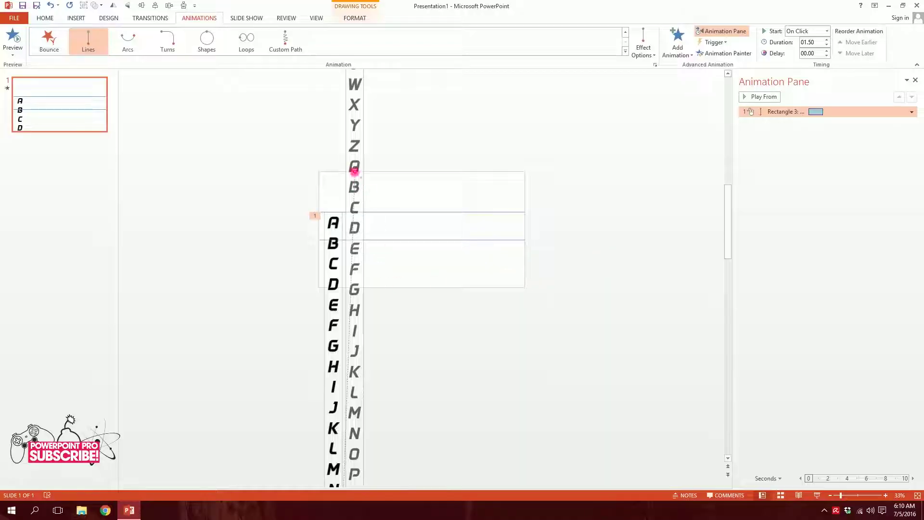
left_click_drag(354, 171, 334, 168)
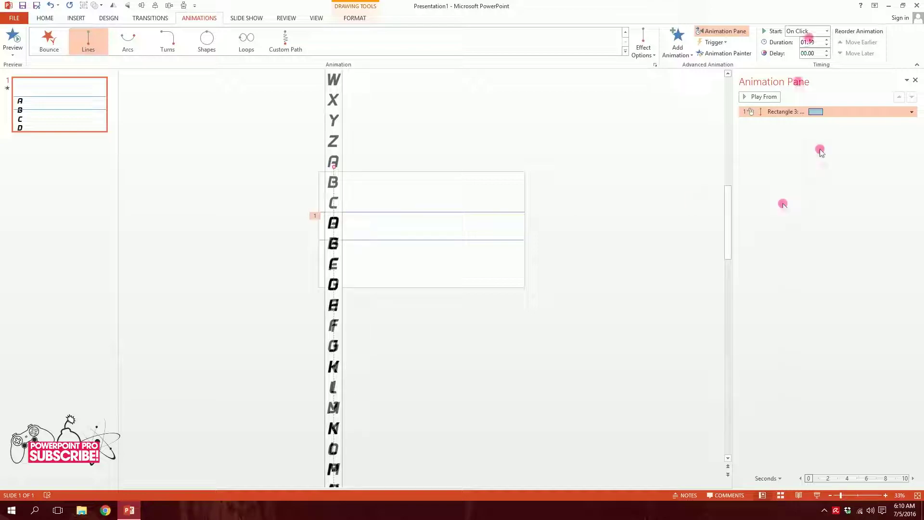
left_click(827, 31)
- Set the scroll animation to start With Previous and preview it in a slide show
left_click(807, 51)
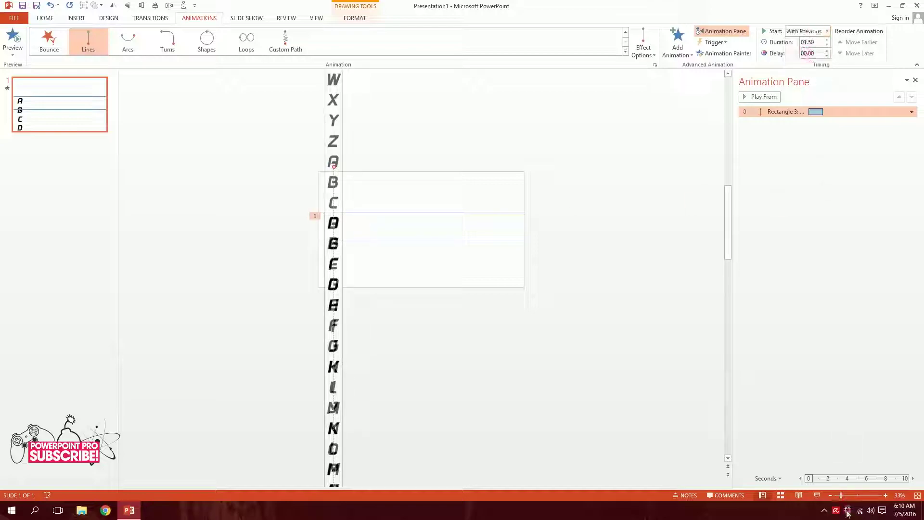
left_click(818, 496)
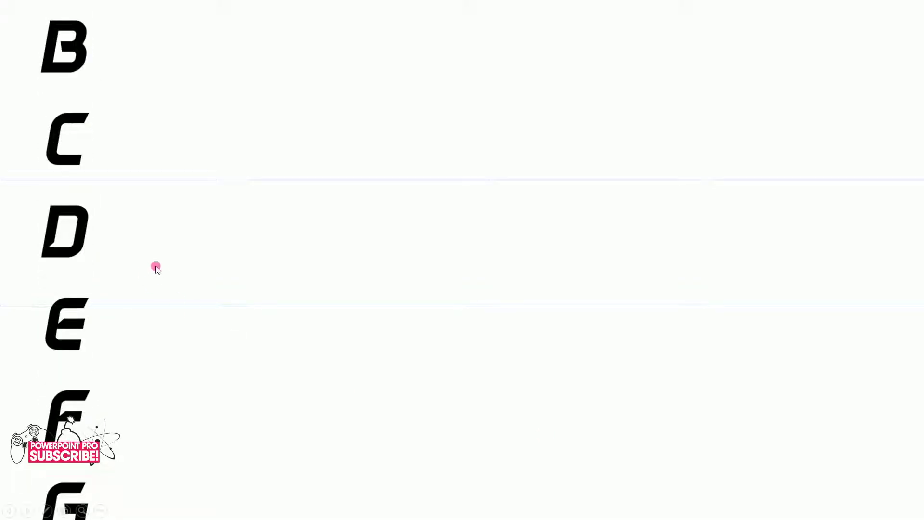
key("Escape")
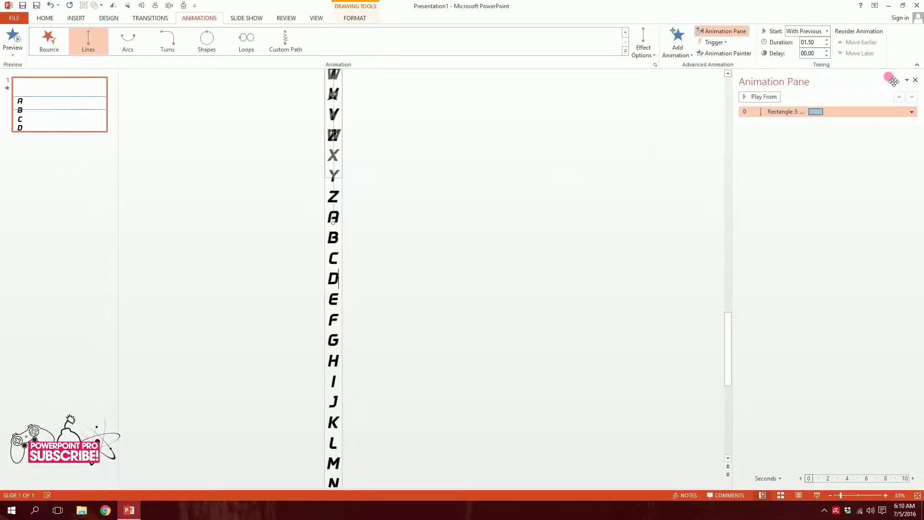
- In Effect Options, give the scroll roughly equal smooth start and smooth end
left_click(913, 115)
left_click(853, 155)
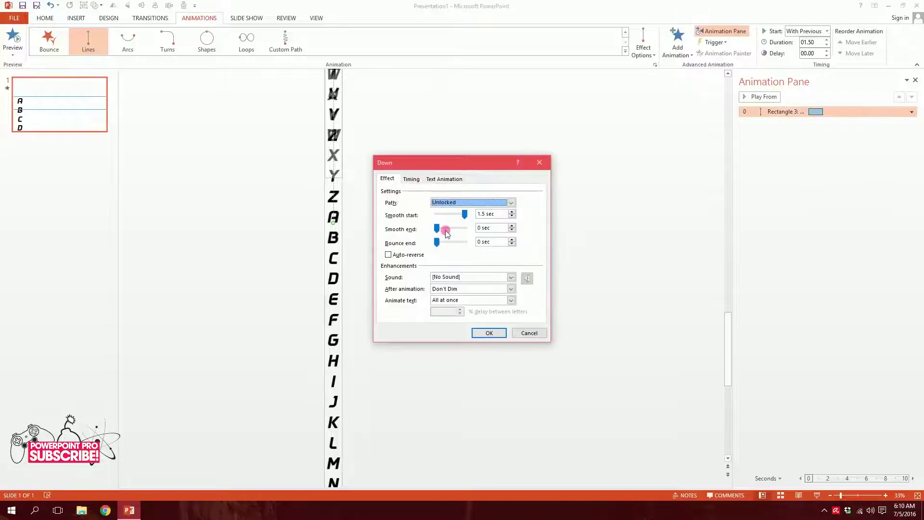
left_click_drag(439, 231, 505, 225)
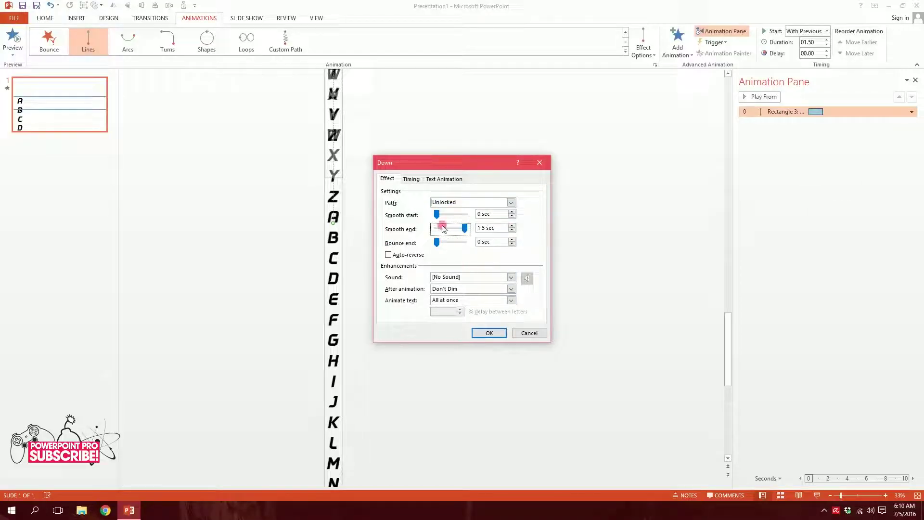
left_click_drag(438, 214, 451, 215)
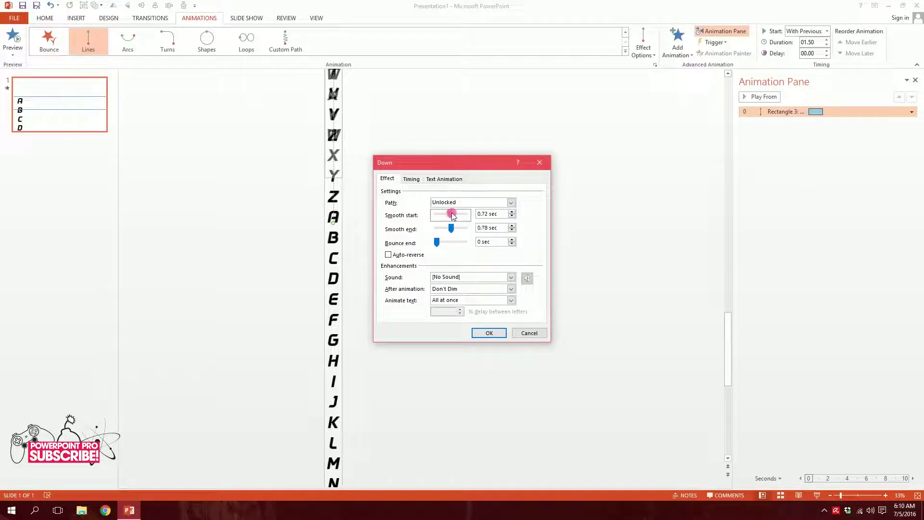
left_click(490, 333)
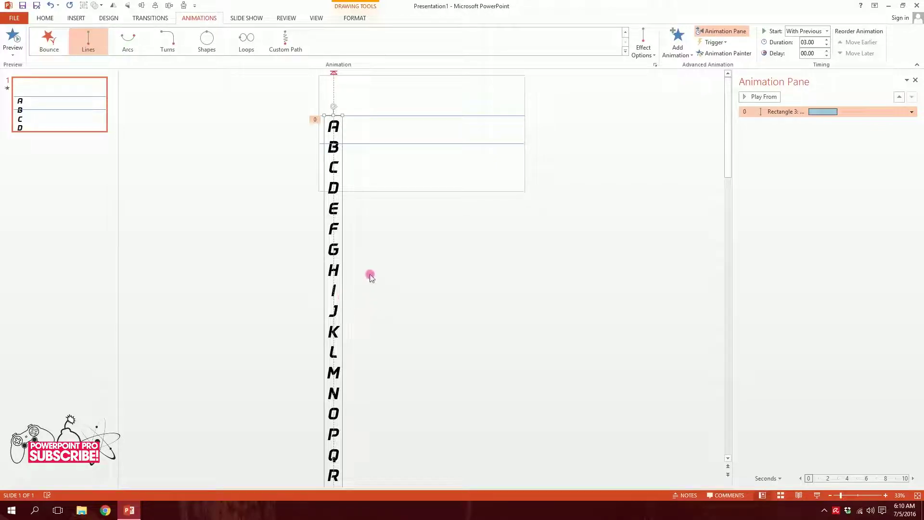
- Duplicate the animated letter column with Ctrl+D, placing the copies side by side as nine columns
key("ctrl+d")
scroll(366, 275, "down", 5)
scroll(413, 202, "down", 3)
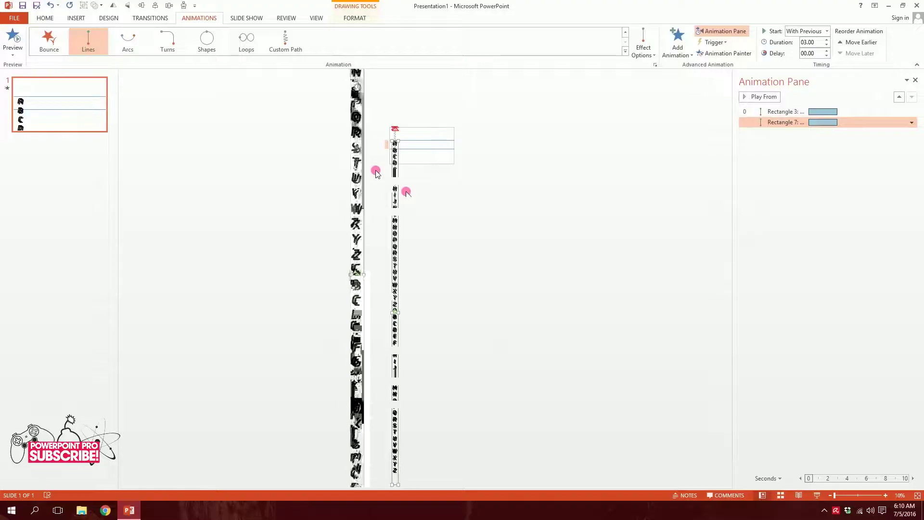
left_click_drag(403, 169, 408, 169)
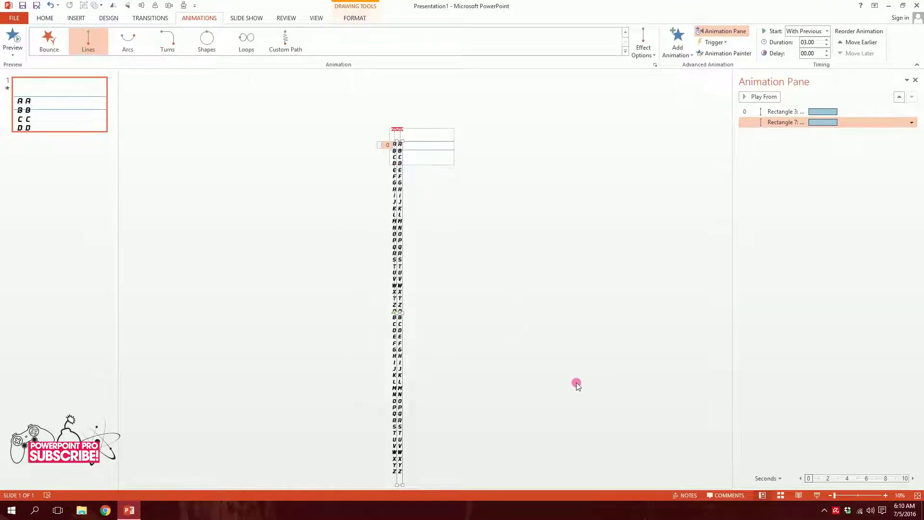
key("ctrl+d")
key("ctrl+d")
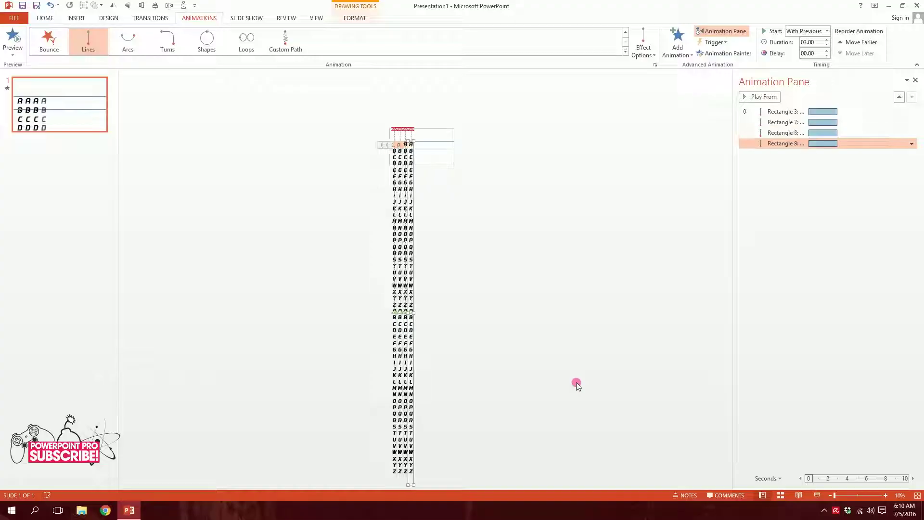
key("ctrl+d")
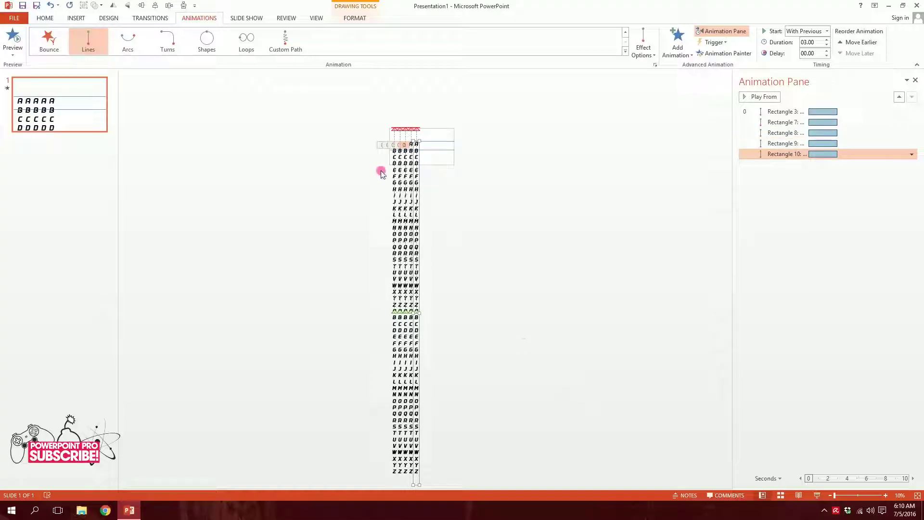
key("ctrl+d")
key("ctrl+d")
key("ctrl+d")
key("ctrl+d")
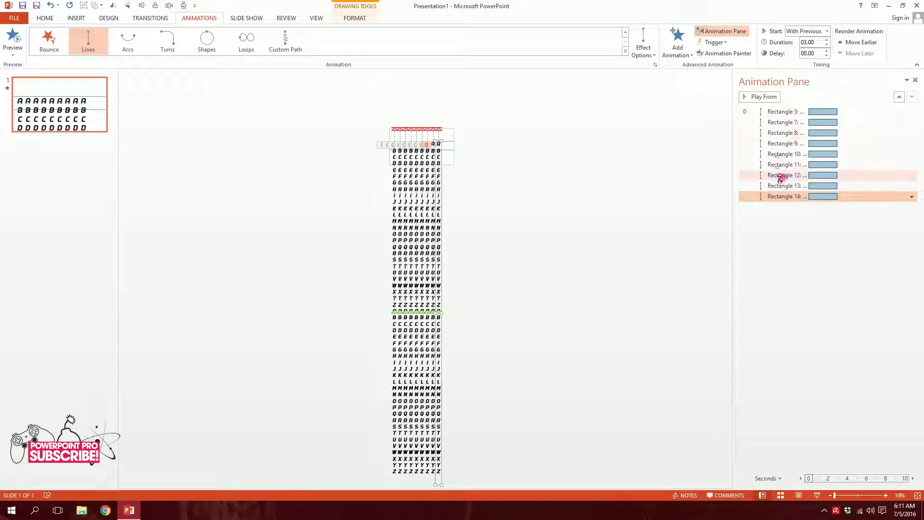
scroll(334, 109, "up", 3, "ctrl")
- Select all nine letter columns together
scroll(436, 239, "up", 5)
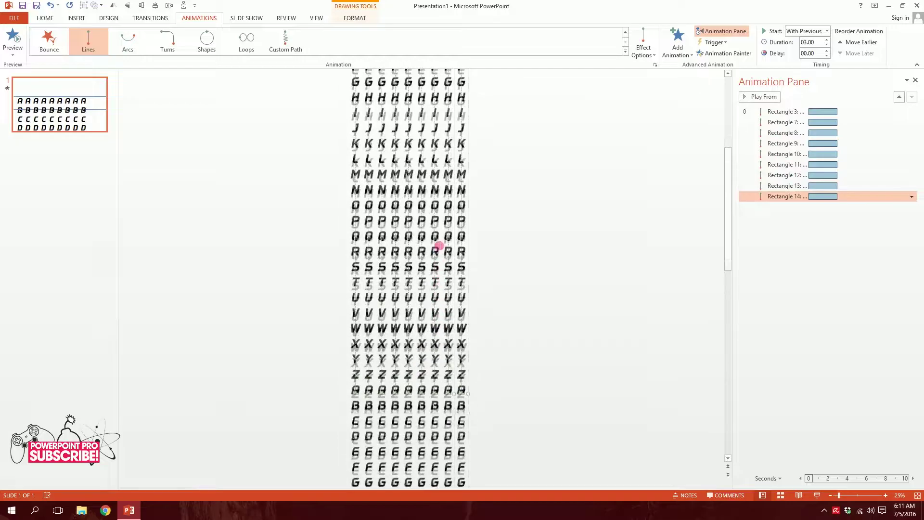
left_click(380, 112)
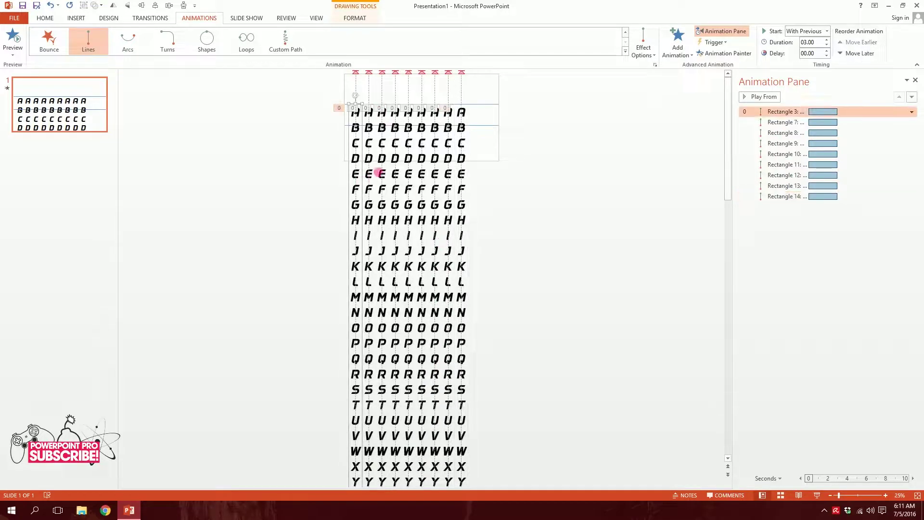
left_click(304, 113)
key("ctrl+a")
left_click_drag(495, 108, 515, 118)
key("ctrl+a")
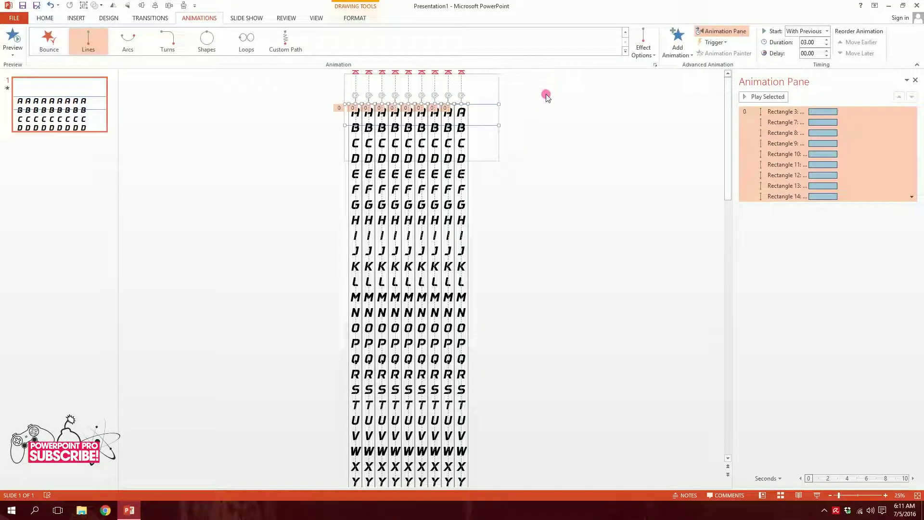
left_click_drag(549, 93, 275, 156)
left_click(499, 106)
- Raise the letters' font size step by step to 166 pt
left_click(355, 18)
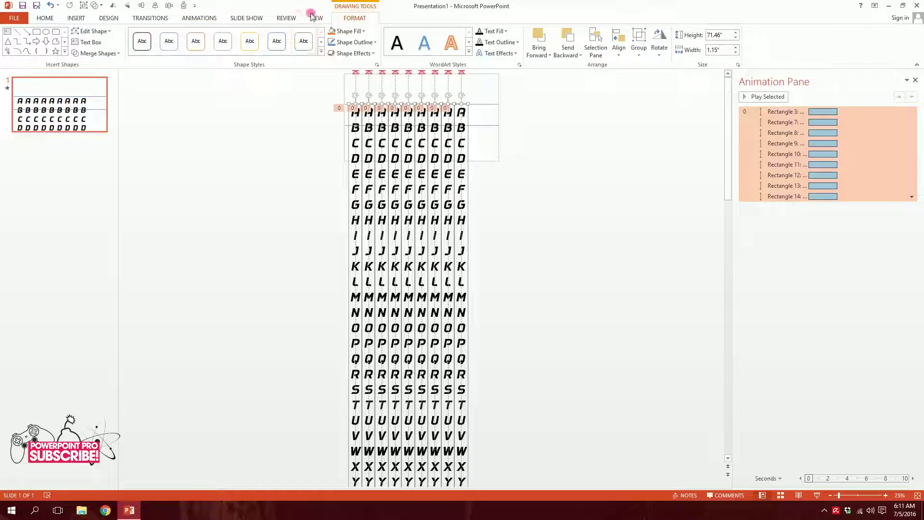
left_click(56, 21)
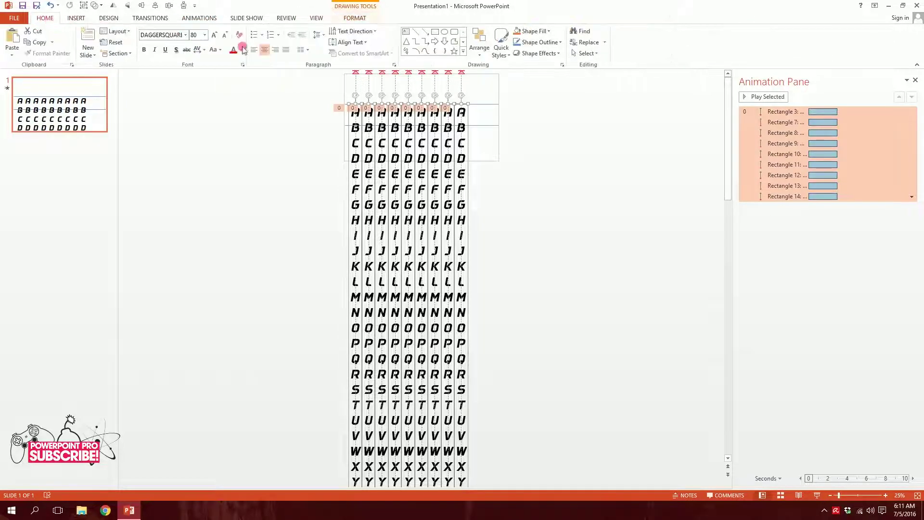
left_click(213, 35)
left_click(214, 35)
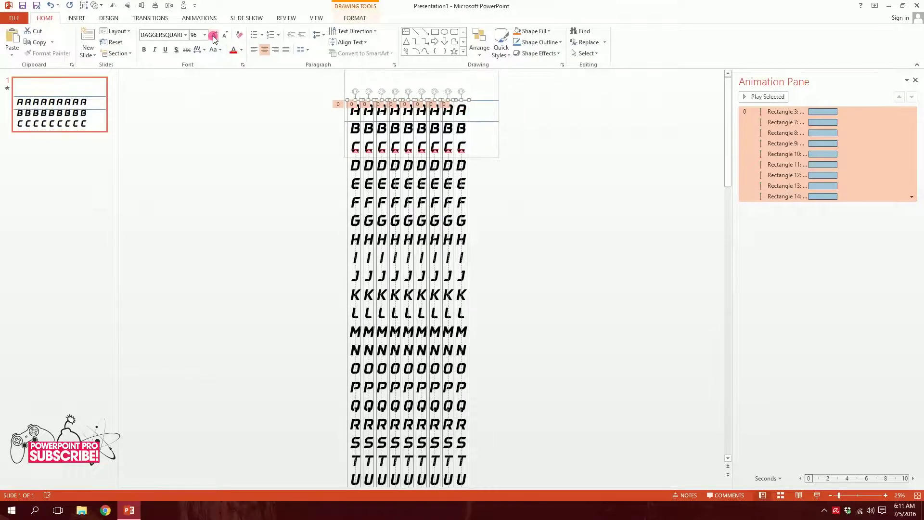
left_click(213, 35)
left_click(213, 35)
left_click(213, 36)
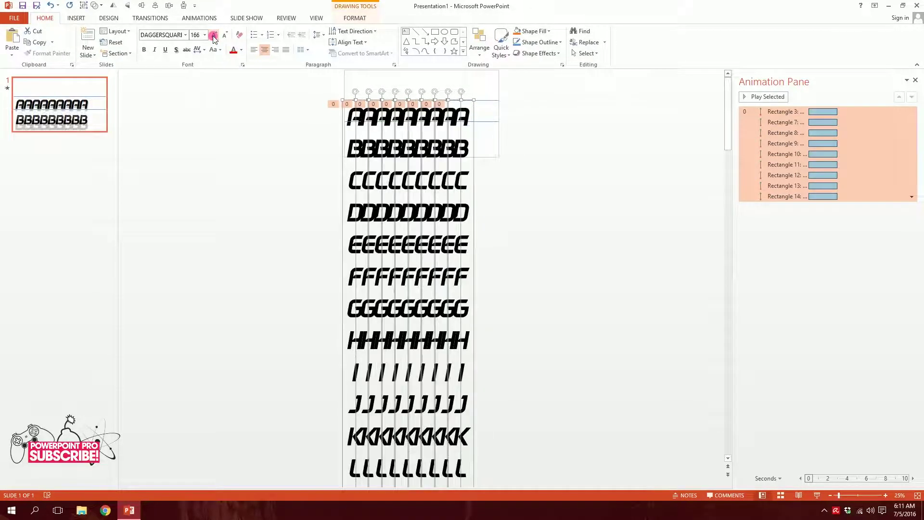
- Move the last letter column out to the right
left_click(494, 146)
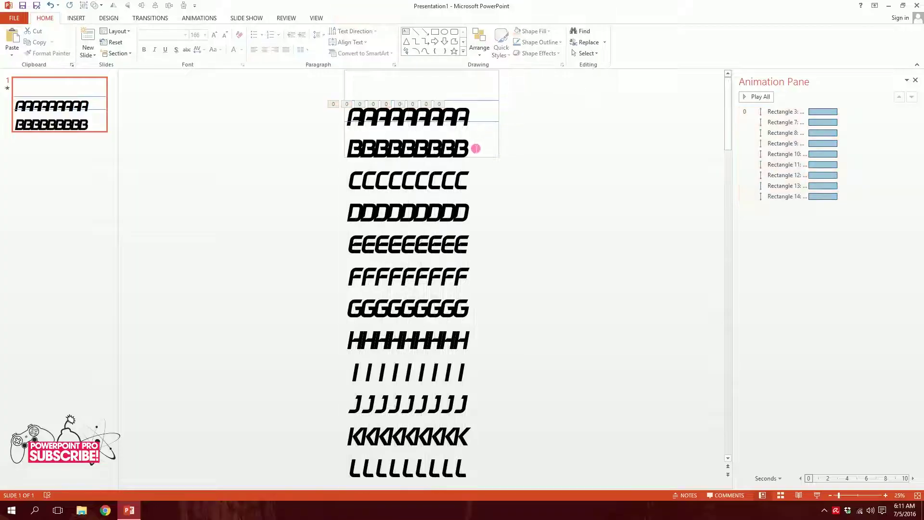
left_click(475, 140)
left_click_drag(479, 145, 500, 136)
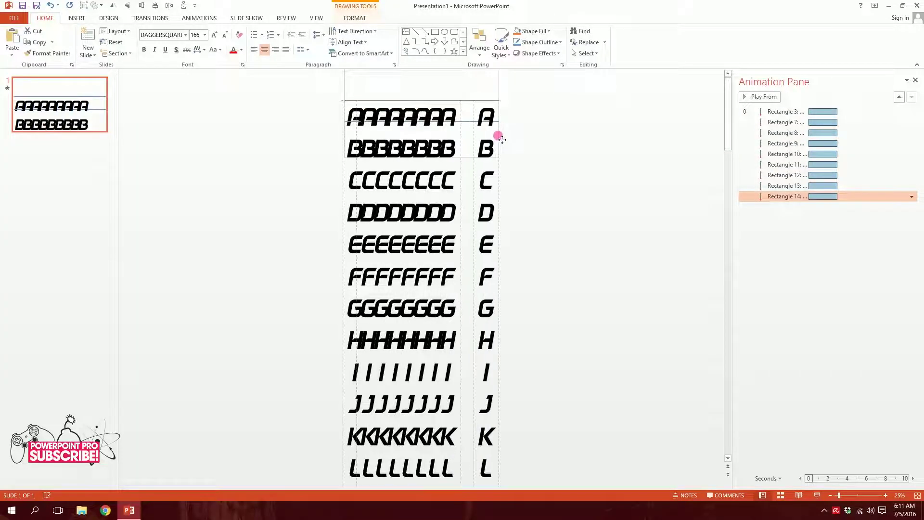
left_click(463, 104)
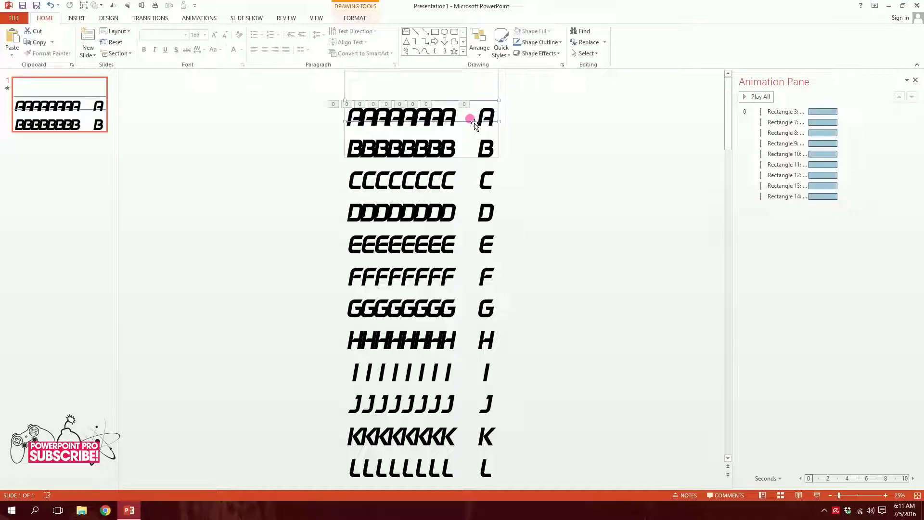
left_click(469, 118)
left_click(284, 80)
- Distribute all nine columns horizontally so they are evenly spaced
key("ctrl+a")
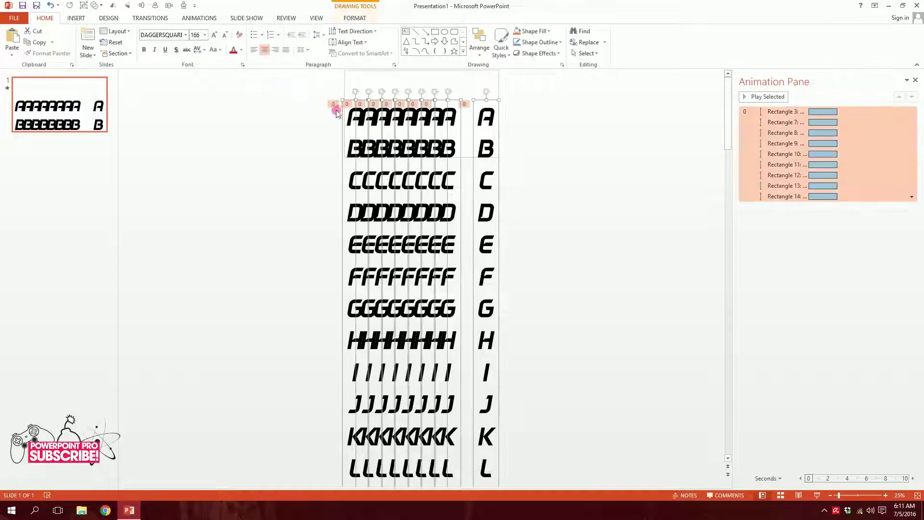
left_click(354, 18)
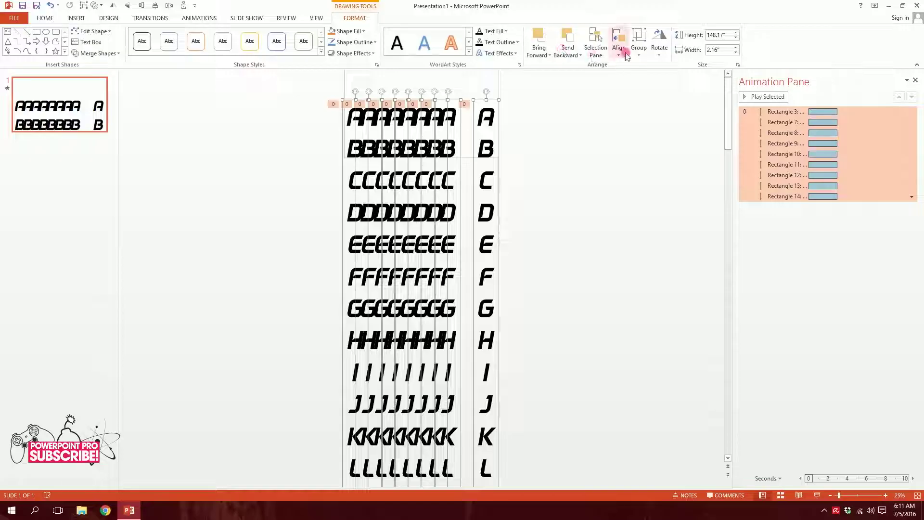
left_click(619, 49)
left_click(653, 137)
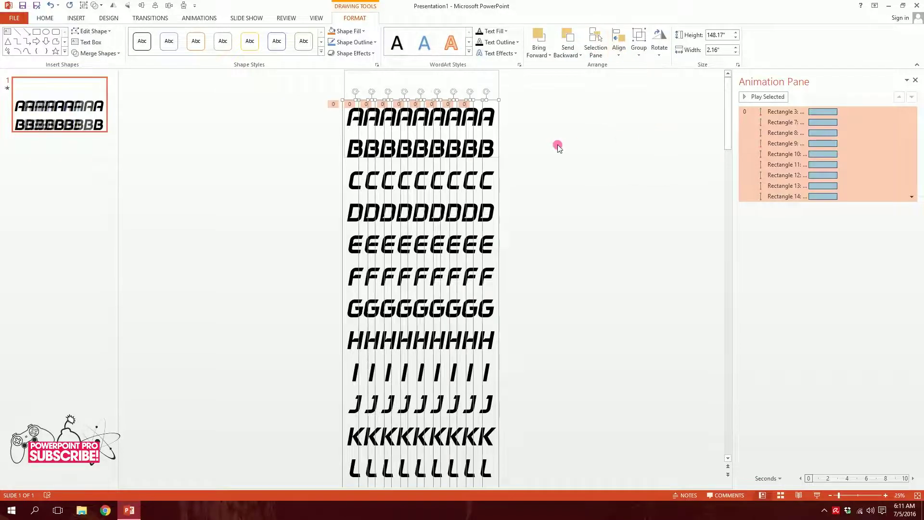
left_click(557, 144)
left_click(352, 120)
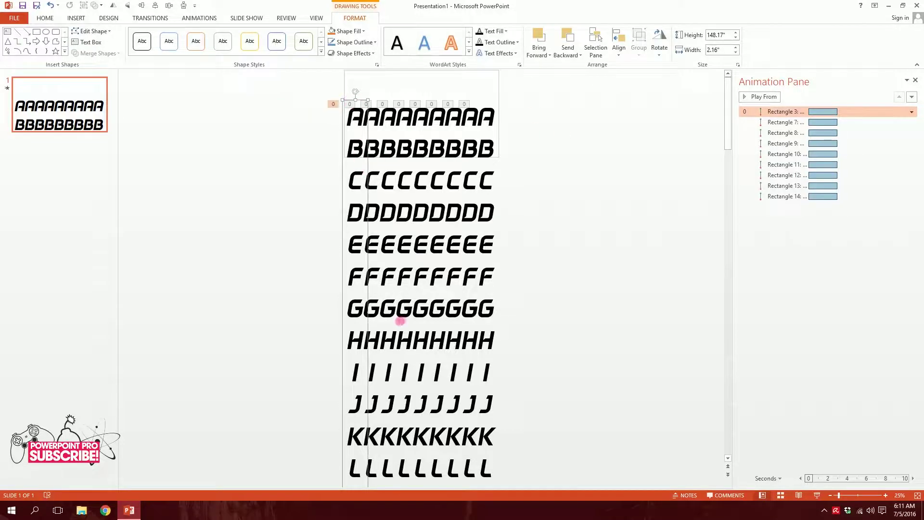
- Drag the first column's motion path end point up onto the letter stack
scroll(400, 322, "down", 2)
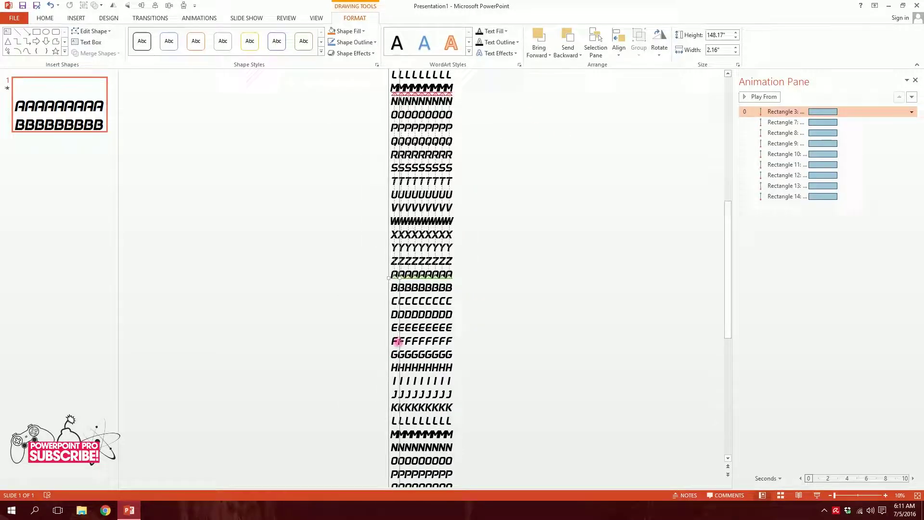
left_click(198, 17)
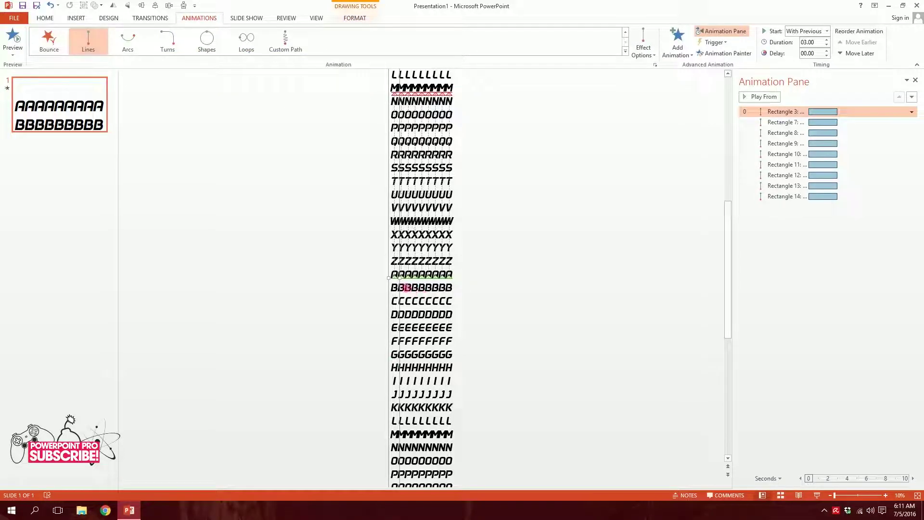
scroll(408, 84, "up", 3)
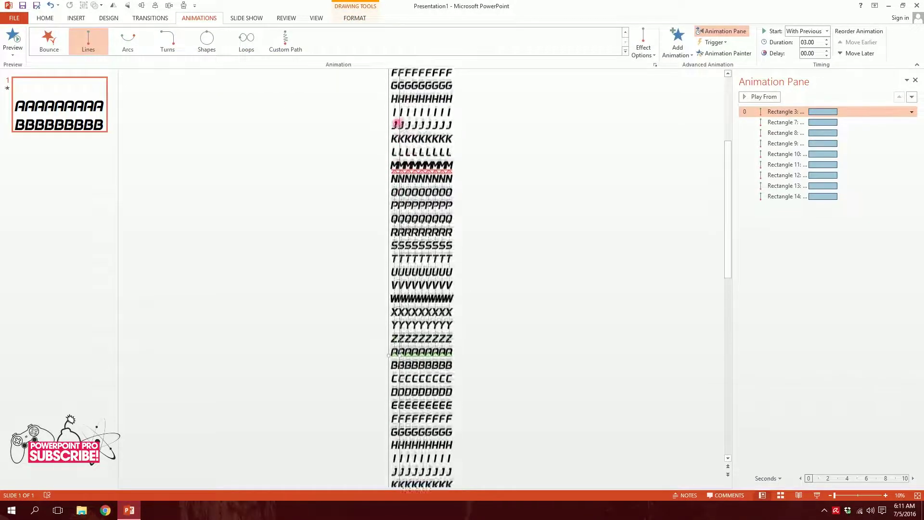
scroll(396, 124, "up", 3)
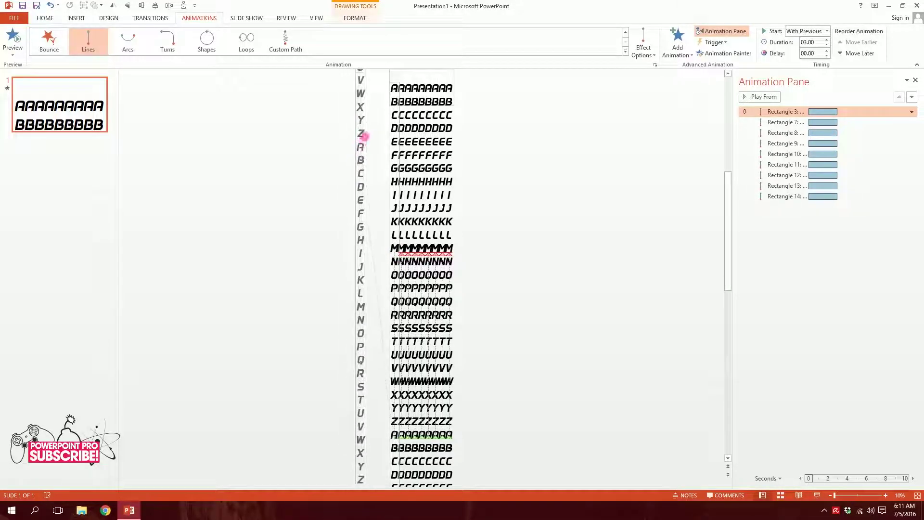
left_click_drag(364, 136, 395, 65)
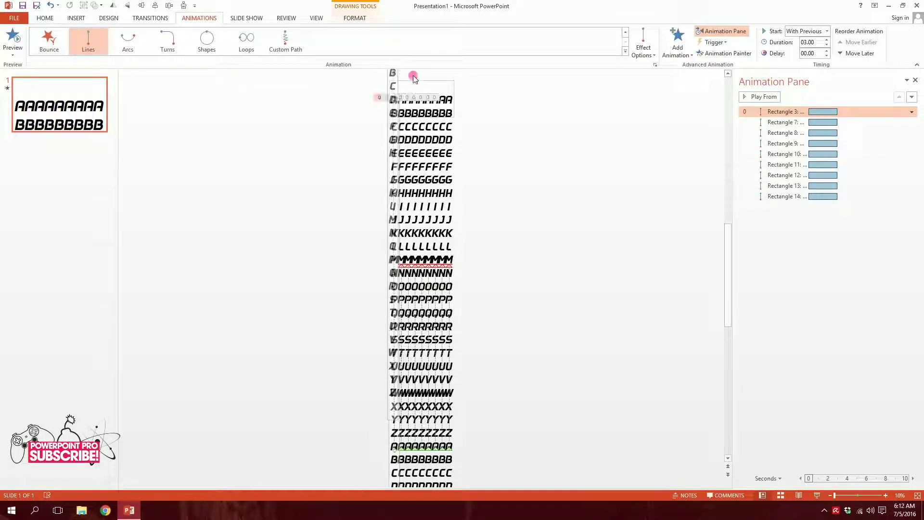
- Move the motion path end points of Rectangle 7 and Rectangle 8 to the stack top
left_click(404, 248)
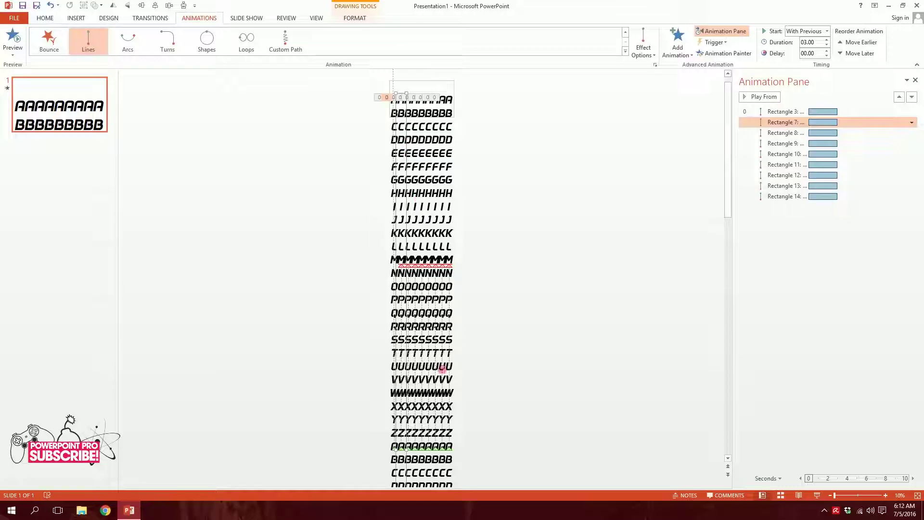
left_click_drag(398, 265, 332, 288)
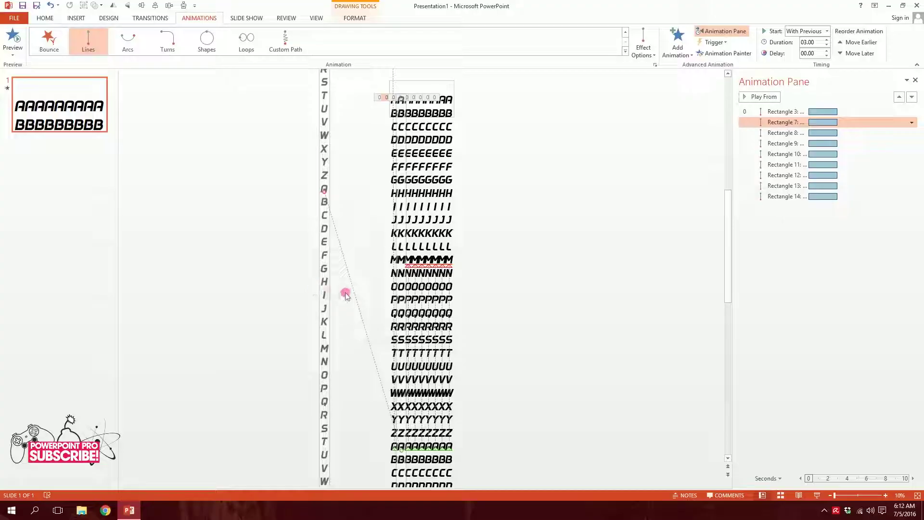
left_click_drag(325, 194, 403, 5)
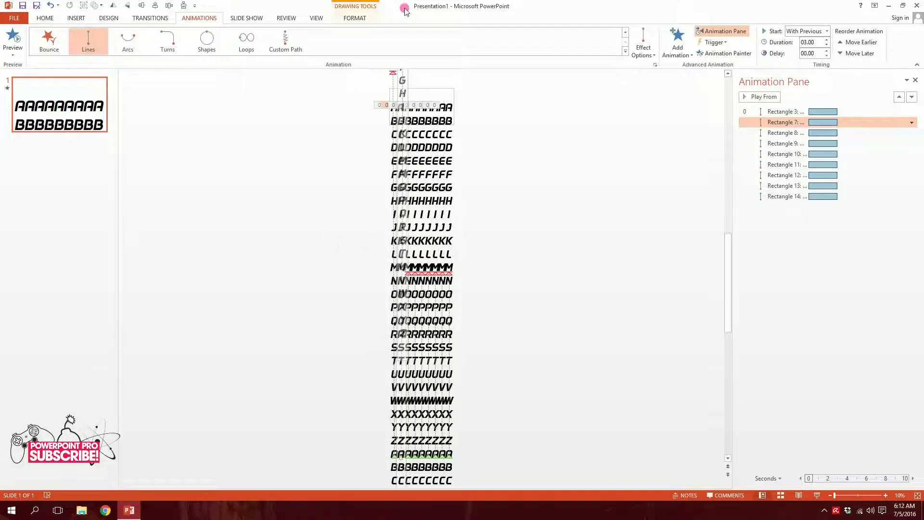
left_click(406, 99)
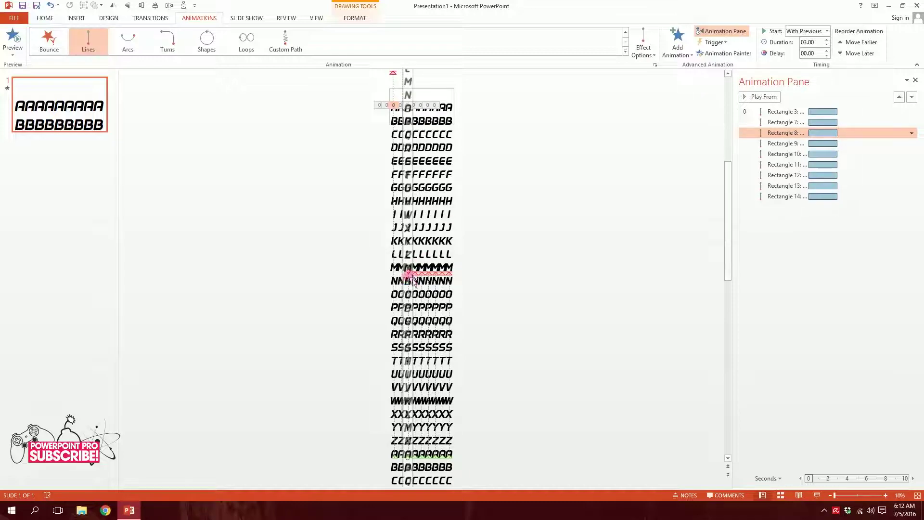
left_click_drag(411, 276, 547, 236)
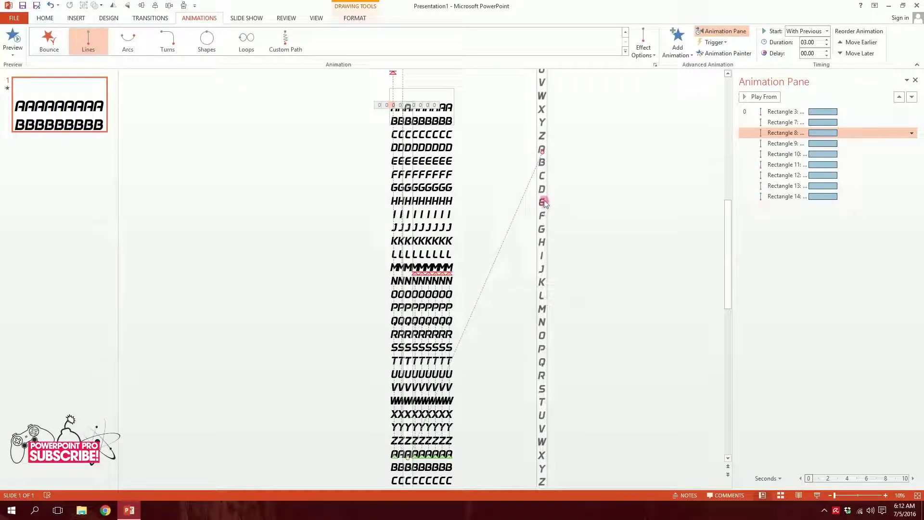
left_click_drag(542, 151, 542, 153)
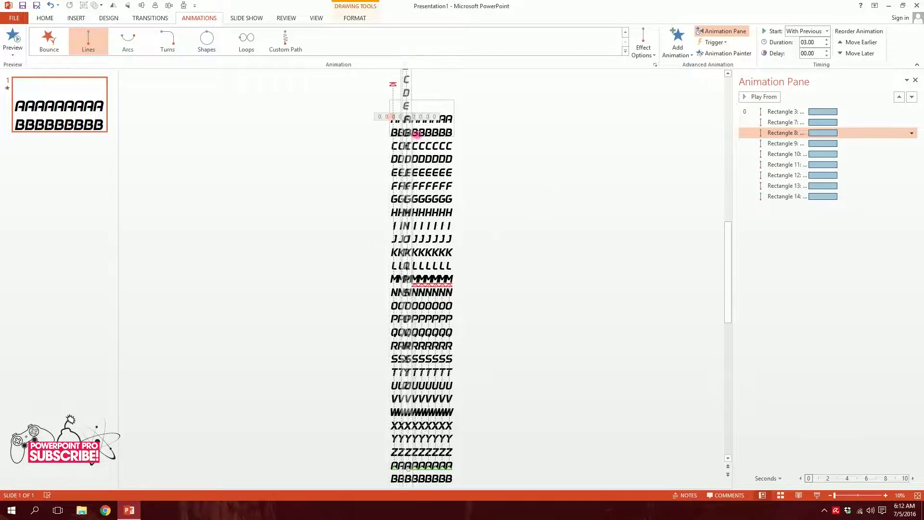
left_click(421, 137)
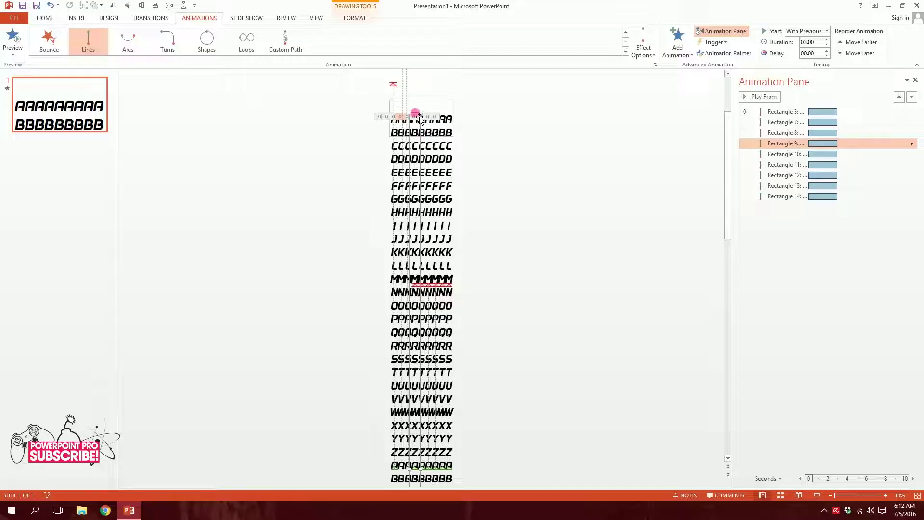
- Delete Rectangle 9 and drop a duplicate of Rectangle 8 into the gap
key("Delete")
left_click(415, 140)
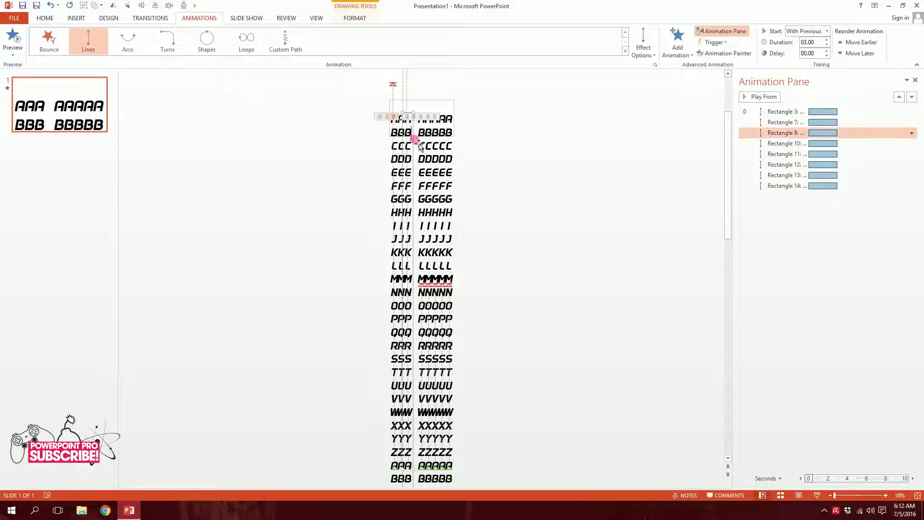
key("ctrl+d")
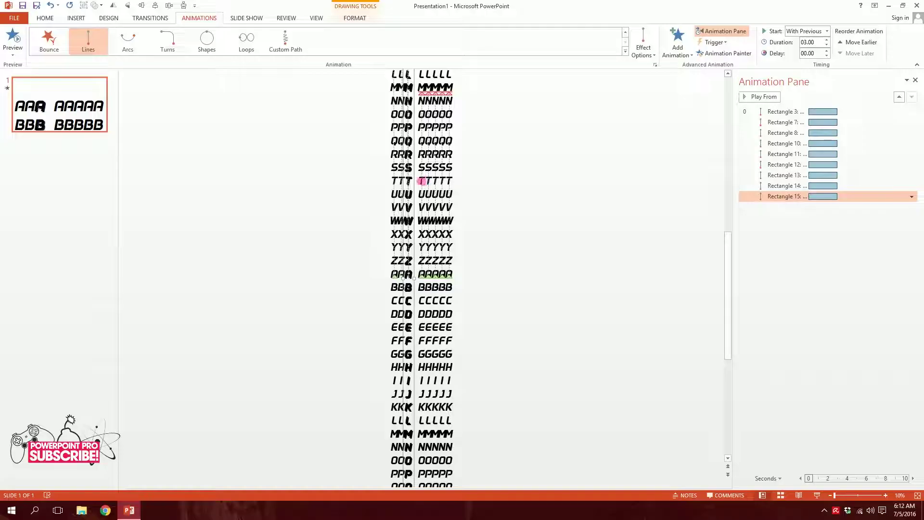
left_click_drag(419, 179, 423, 178)
scroll(481, 99, "up", 2)
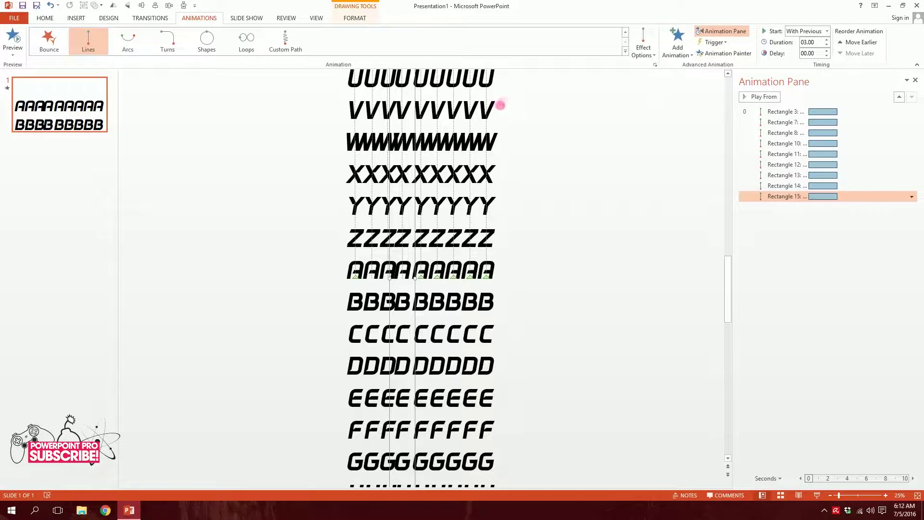
scroll(552, 135, "up", 5)
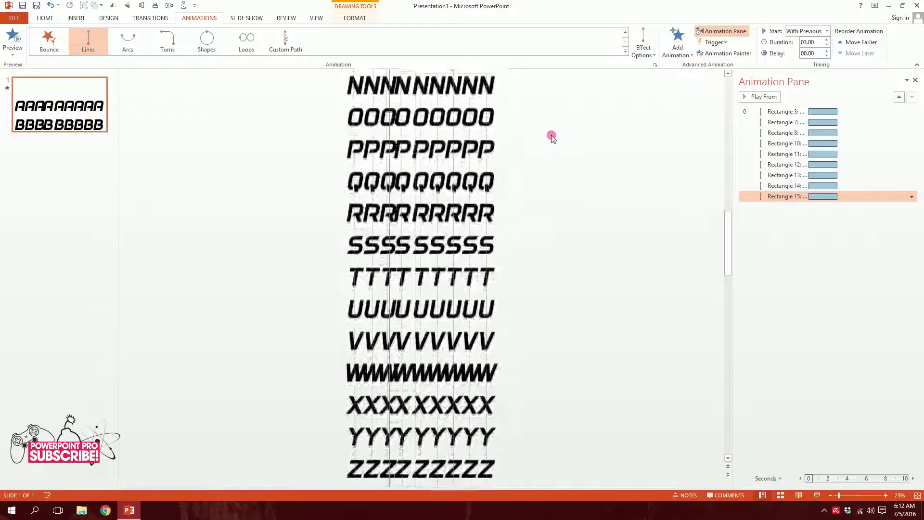
scroll(551, 135, "up", 5)
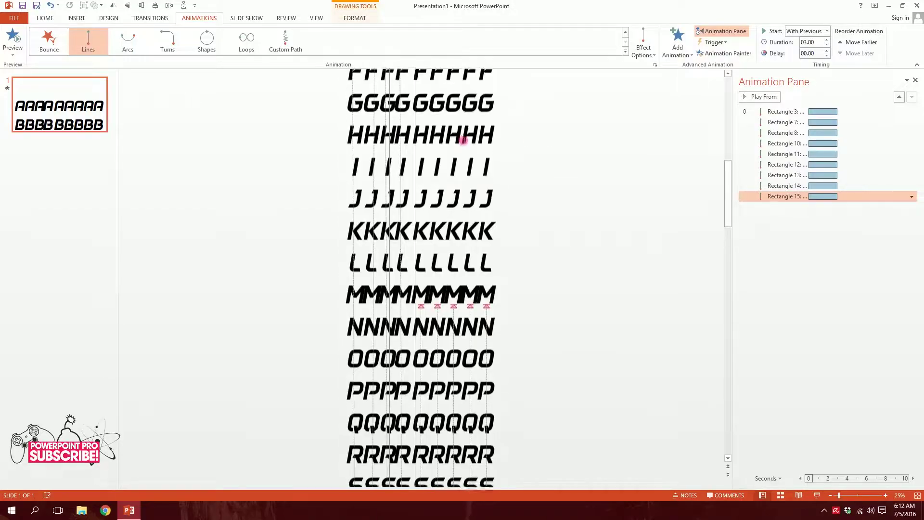
scroll(464, 140, "up", 3)
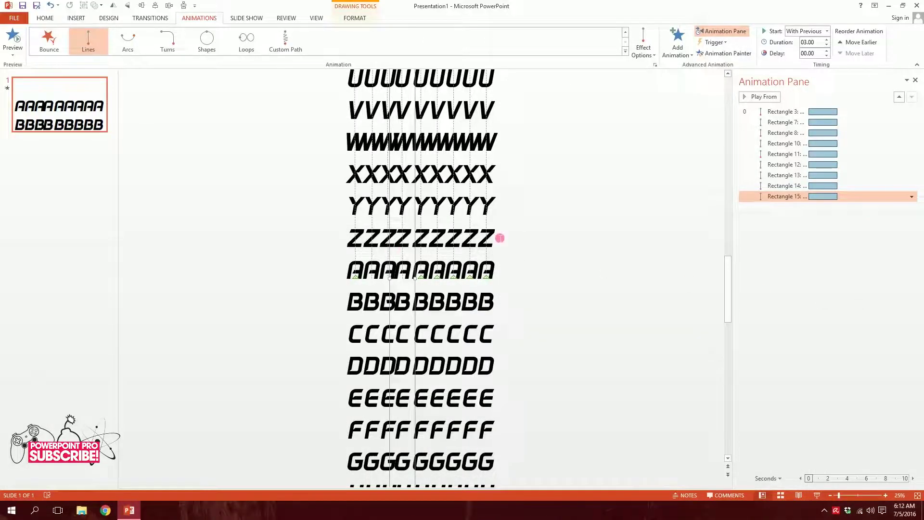
- Set Rectangle 10's motion path end point at the top of the stack
scroll(495, 240, "up", 5)
scroll(478, 200, "down", 2)
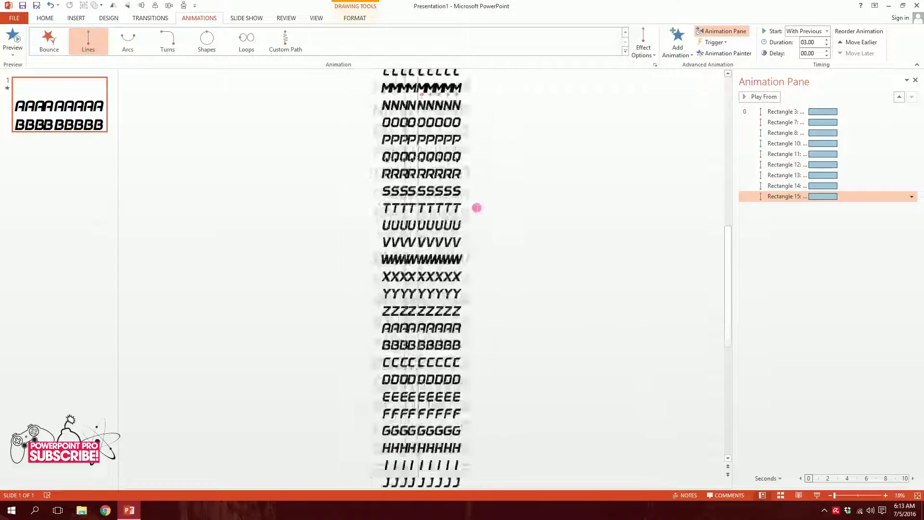
scroll(437, 154, "up", 3)
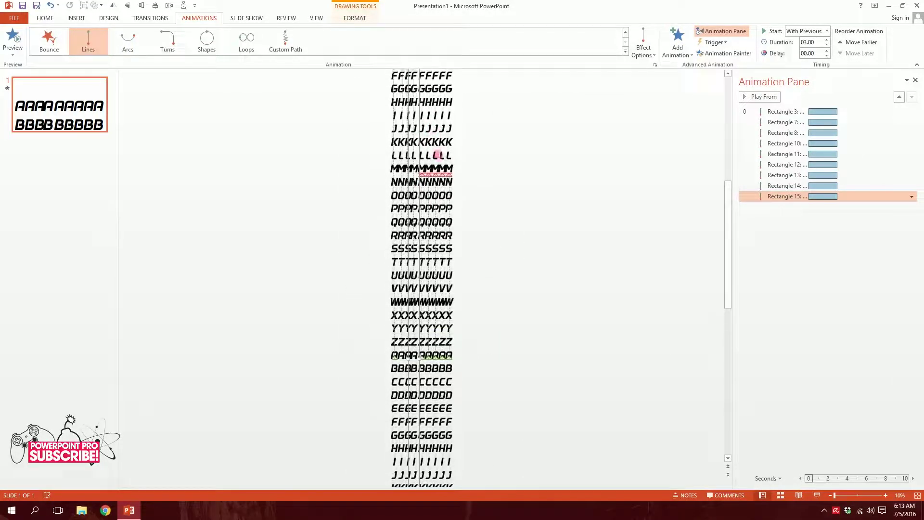
left_click(424, 180)
left_click_drag(422, 172, 491, 172)
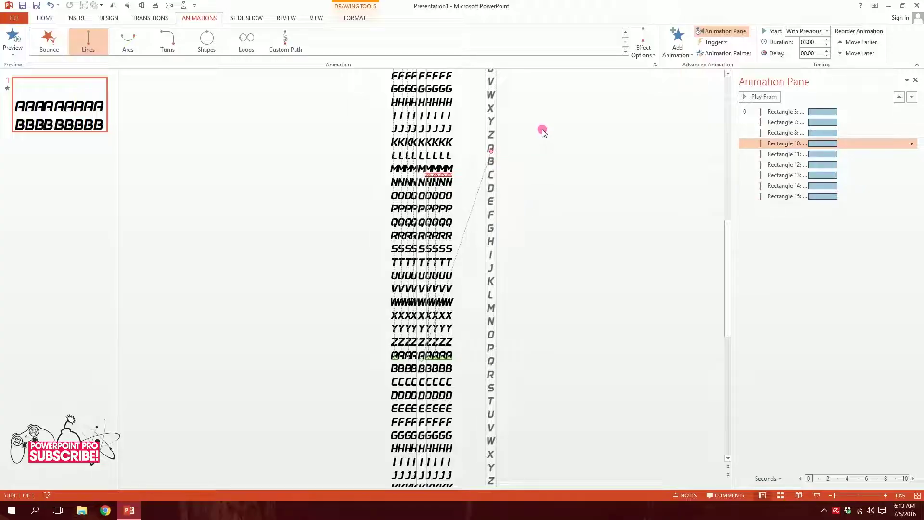
scroll(542, 129, "up", 3)
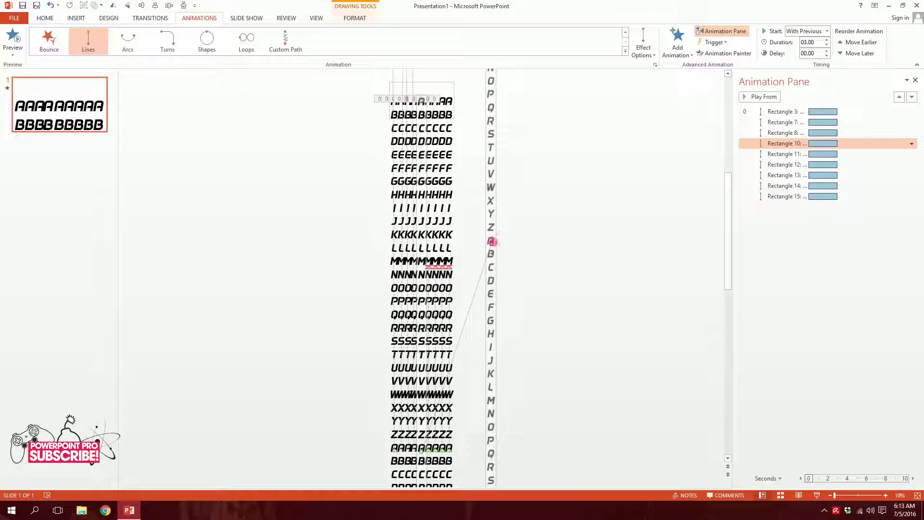
left_click_drag(495, 248, 415, 64)
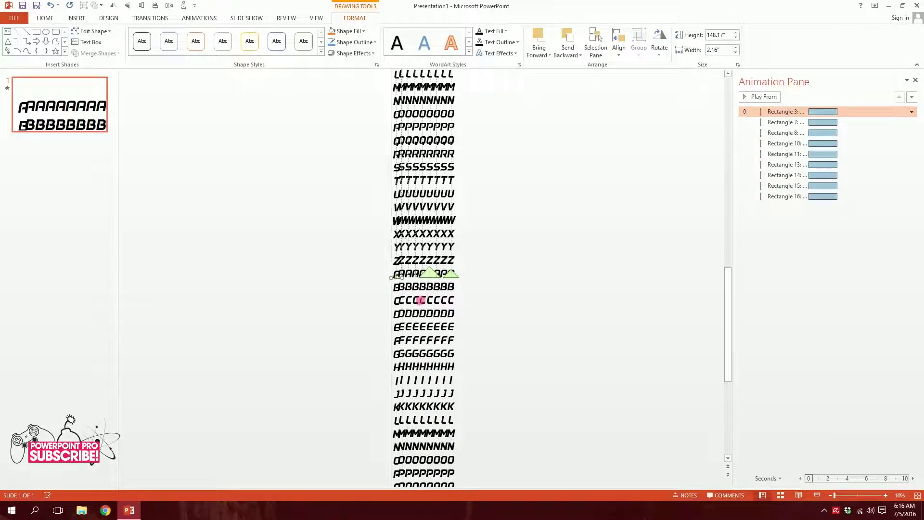
- Nudge Rectangle 15 slightly up into line with the arrow key
left_click(421, 300)
key("Up")
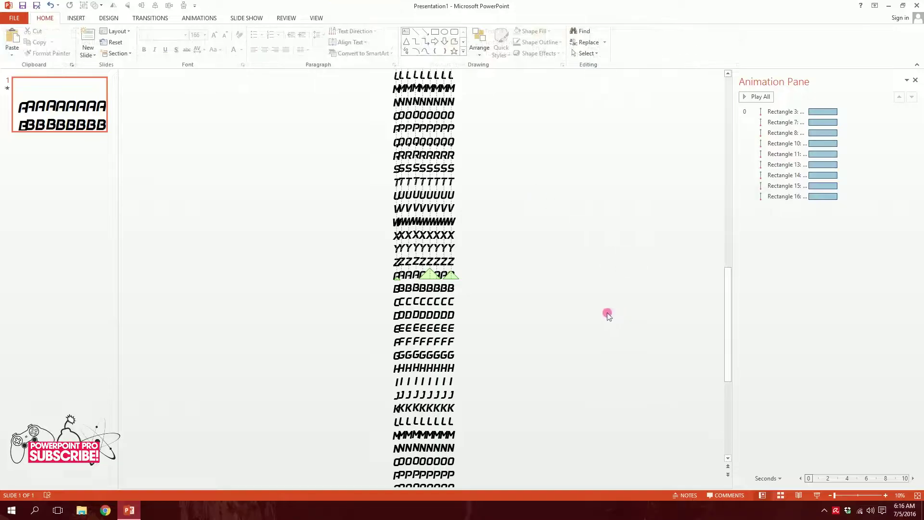
scroll(423, 284, "up", 2)
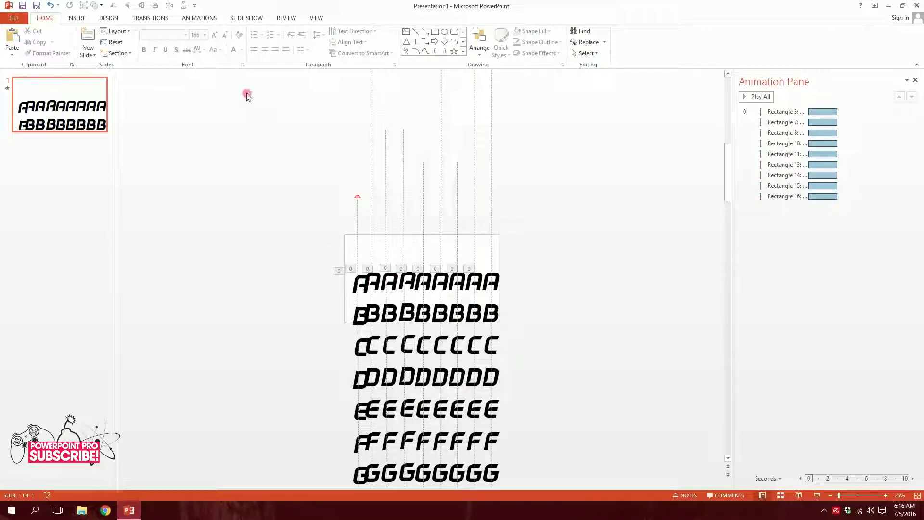
left_click(64, 20)
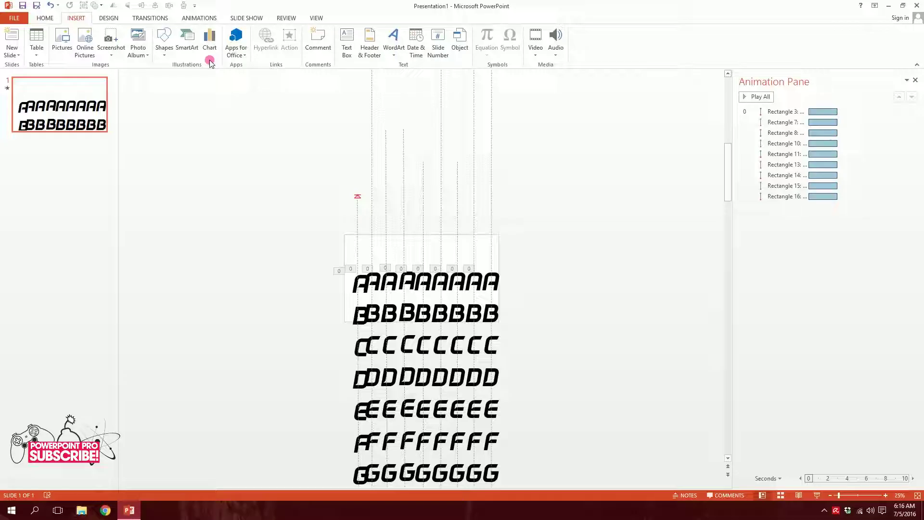
- Draw rectangles above and below the A row, then remove their outline and fill
left_click(164, 41)
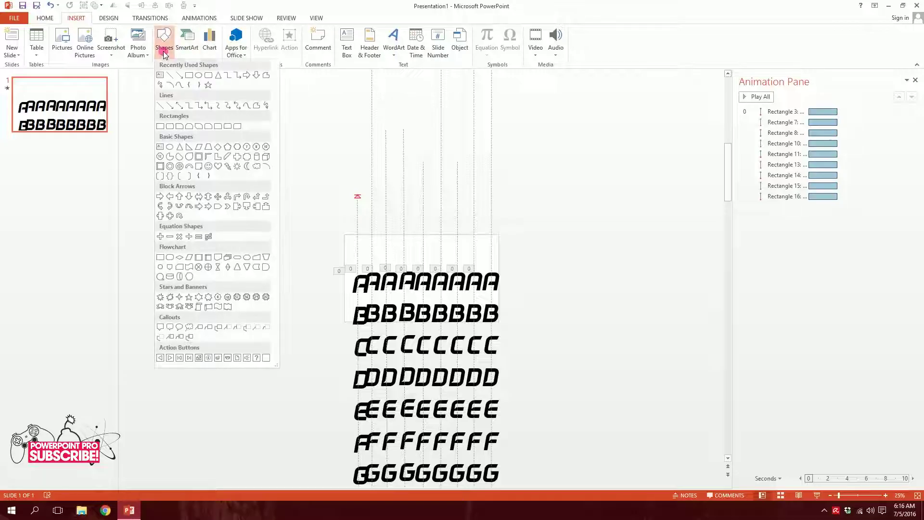
left_click(161, 128)
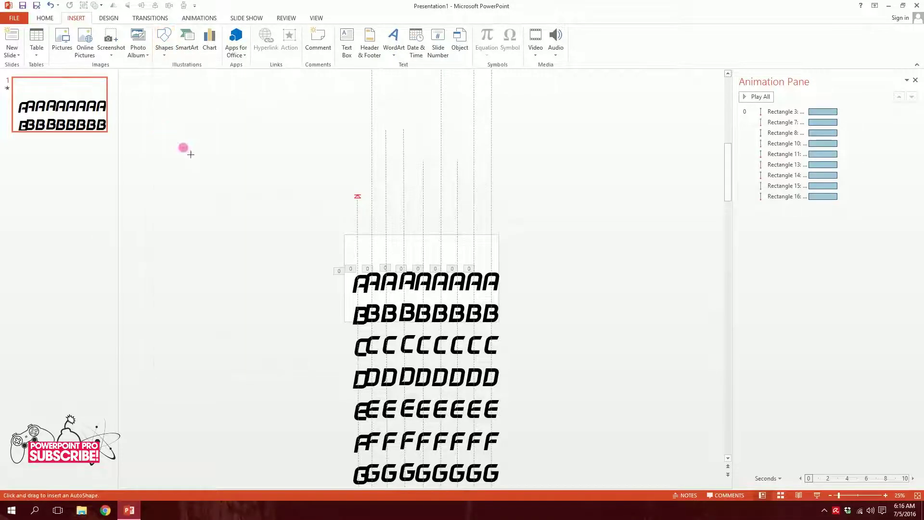
mouse_move(345, 234)
left_mouse_down()
mouse_move(499, 265)
mouse_move(462, 299)
mouse_move(423, 294)
left_mouse_up()
left_click(422, 248, "shift")
left_click(350, 42)
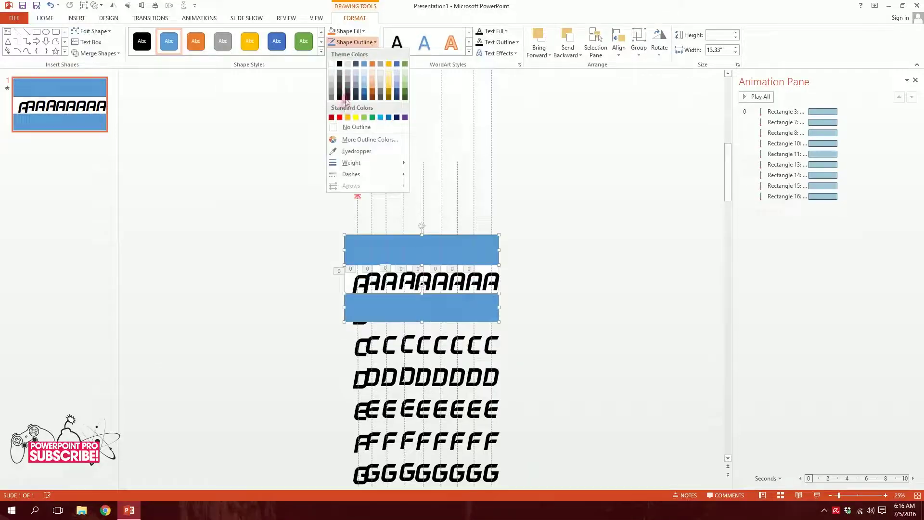
left_click(357, 126)
left_click(348, 31)
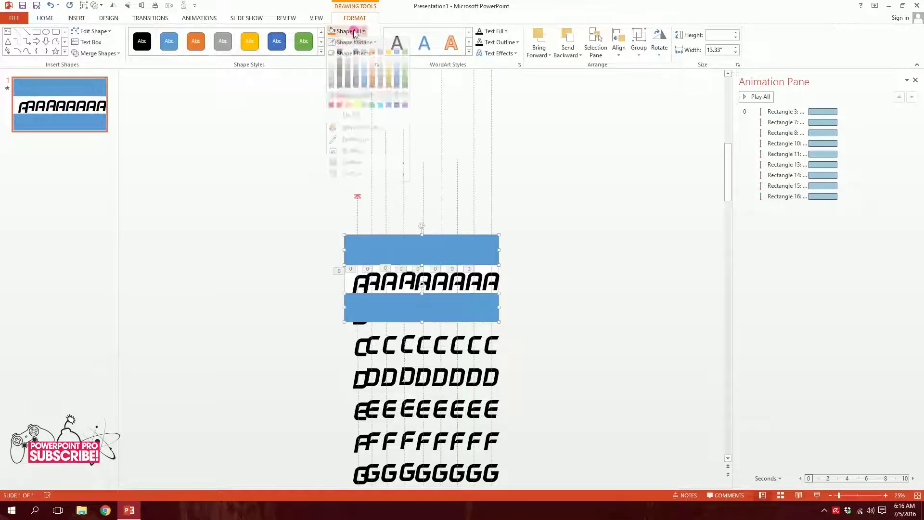
left_click(351, 114)
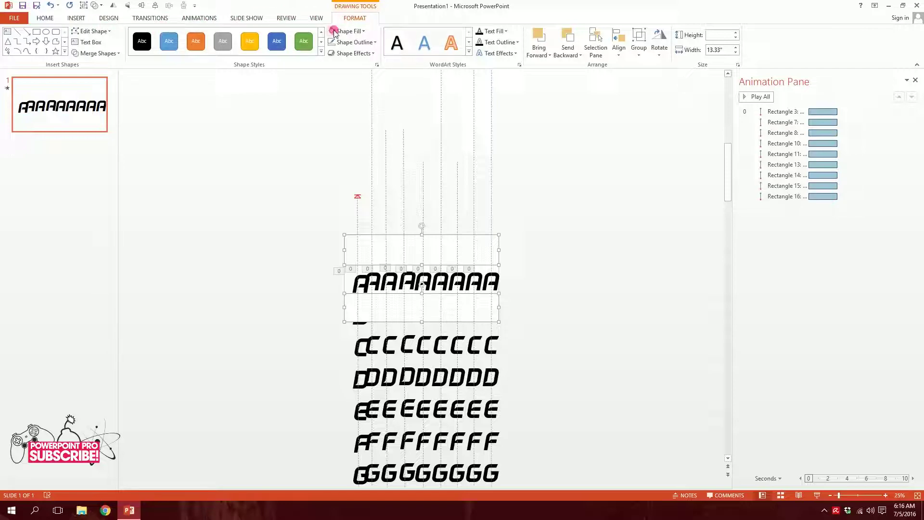
left_click(197, 18)
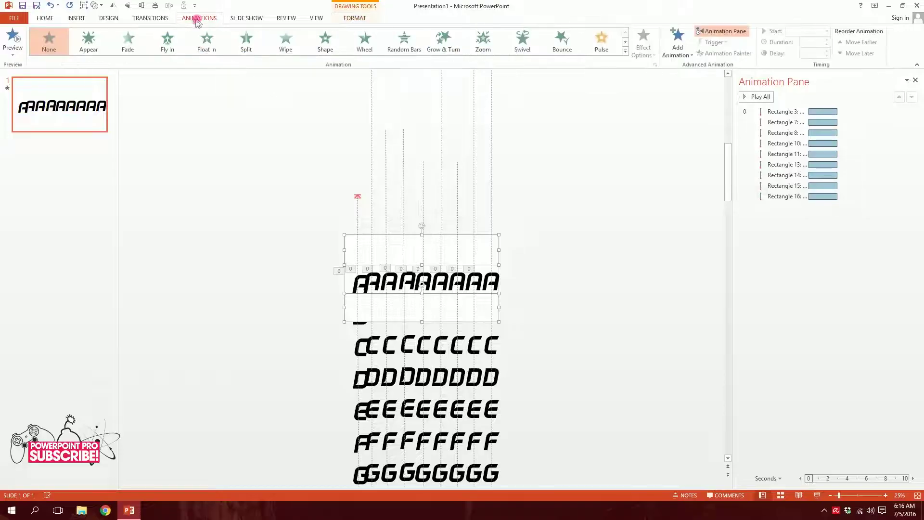
- Give Rectangles 17 and 18 a Fade With Previous, 03.00 delay, 01.00 duration
left_click(123, 43)
left_click(806, 31)
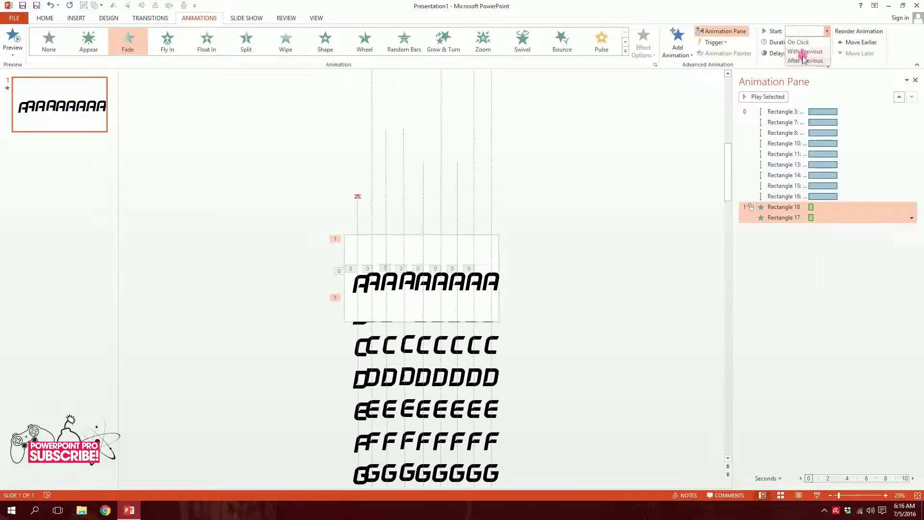
left_click(803, 52)
left_click(825, 55)
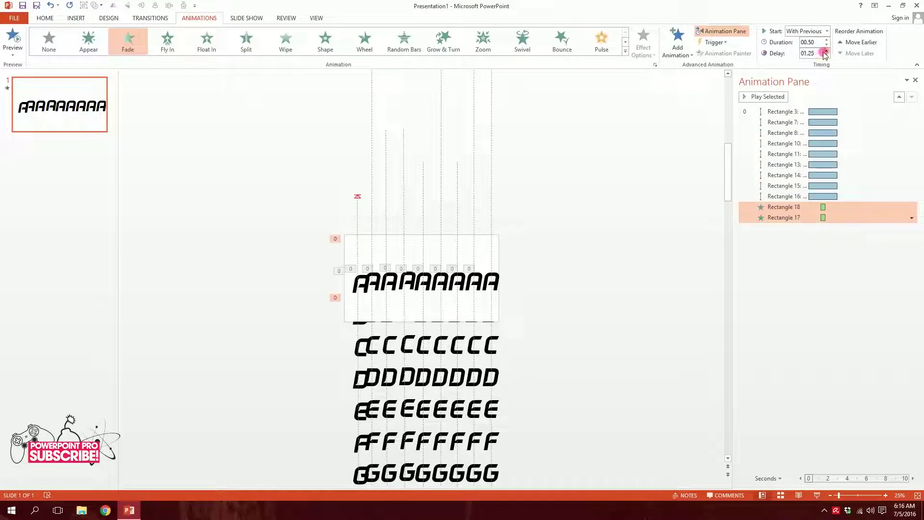
left_click(827, 40)
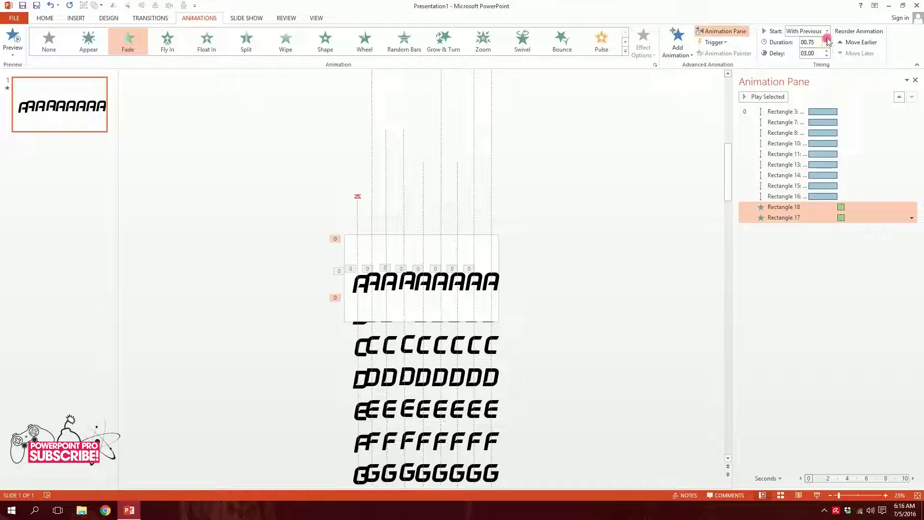
left_click(827, 39)
left_click(248, 278)
left_click(76, 18)
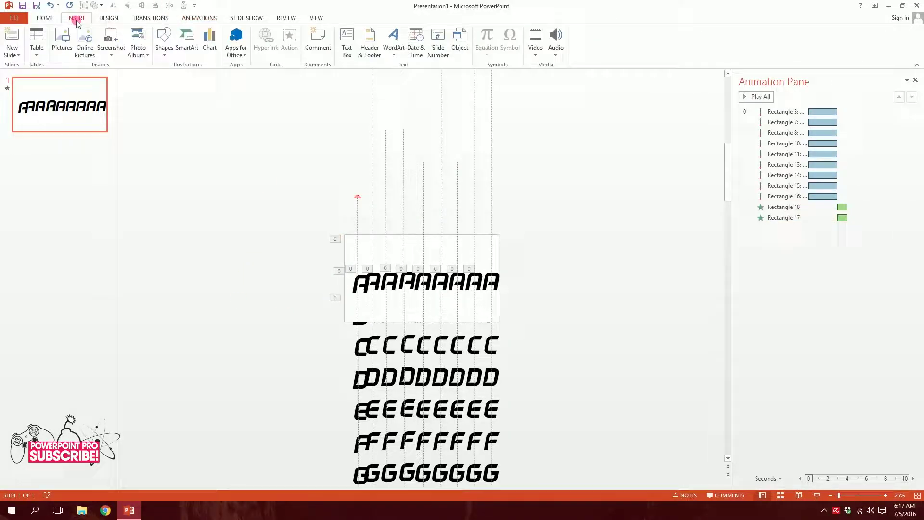
- Insert a WordArt text box reading DO SOMETHING
left_click(394, 39)
left_click(395, 76)
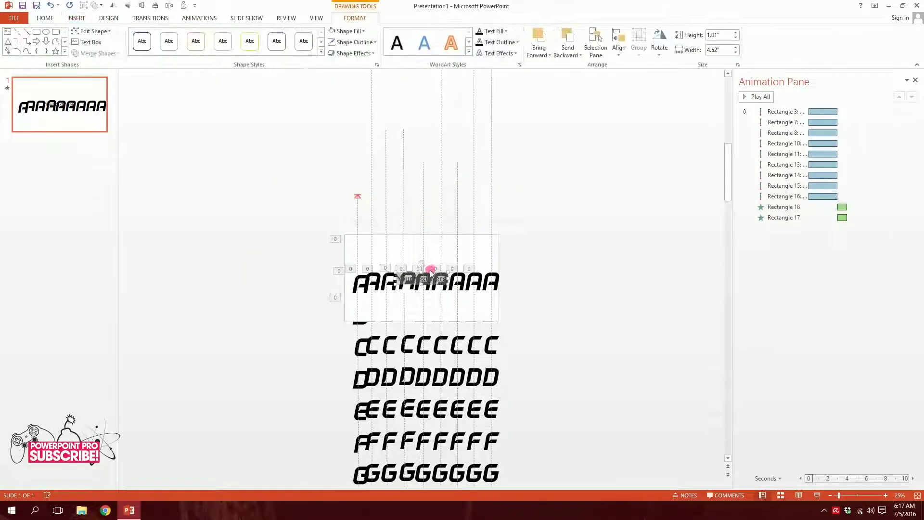
left_click_drag(430, 279, 607, 206)
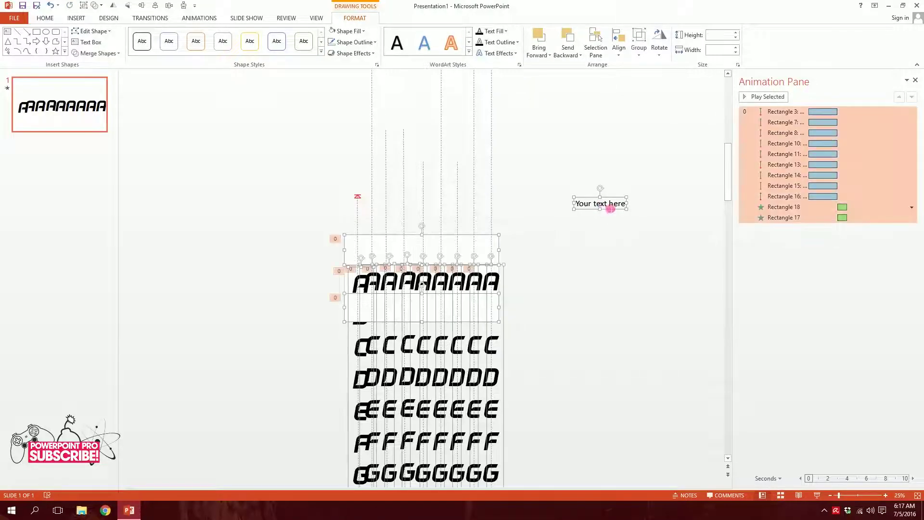
left_click(611, 208)
key("ctrl+a")
type("DO S")
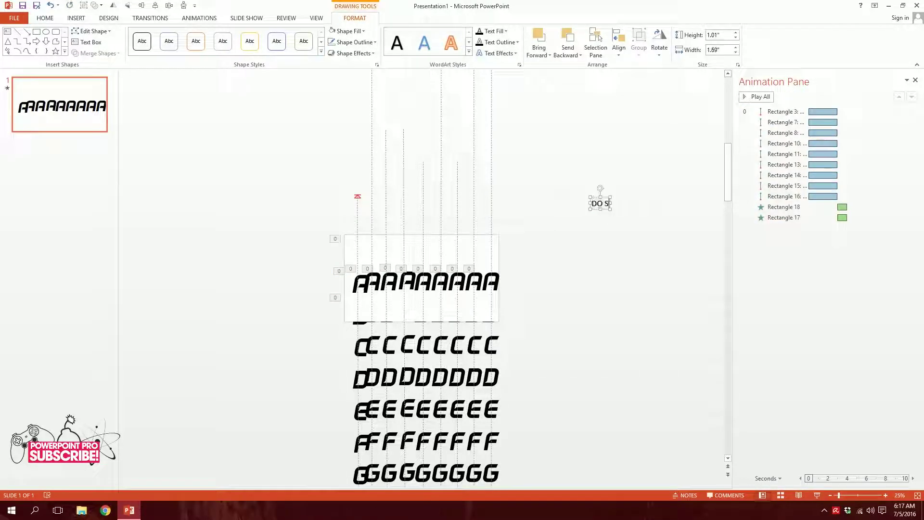
type("OMETHING")
- Set DO SOMETHING to the DAGGERSQUARE font and enlarge it
key("ctrl+a")
left_click(45, 18)
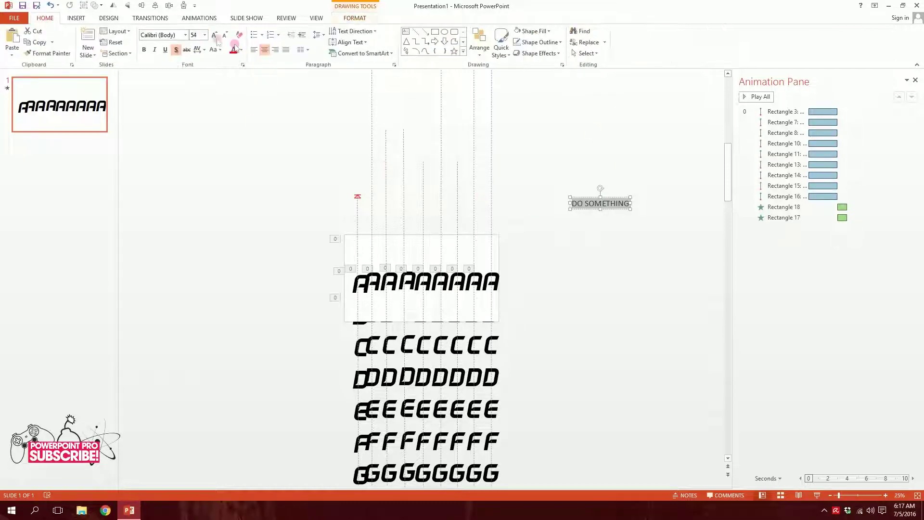
left_click(162, 35)
type("DAGGERSQUARE")
key("Return")
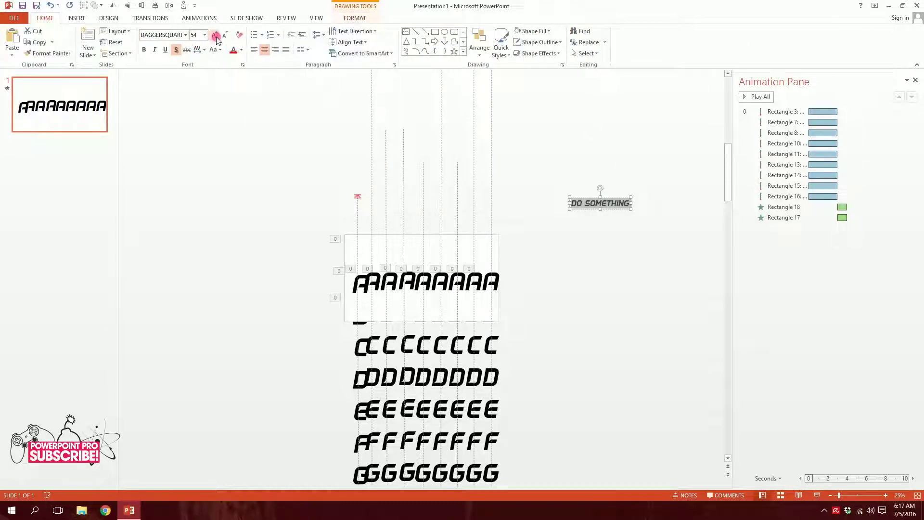
left_click(214, 36)
left_click(215, 36)
left_click(214, 36)
left_click(215, 36)
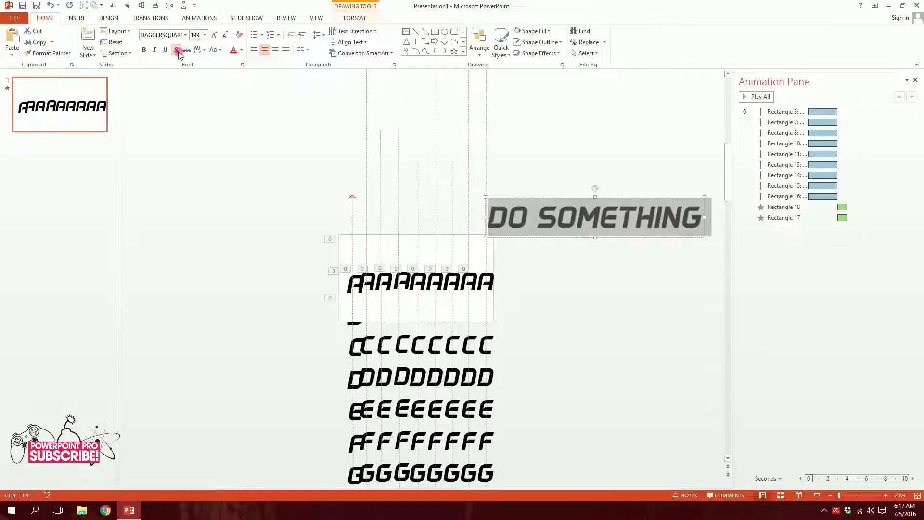
- Resize DO SOMETHING and settle it just above the A row
left_click_drag(612, 218, 492, 246)
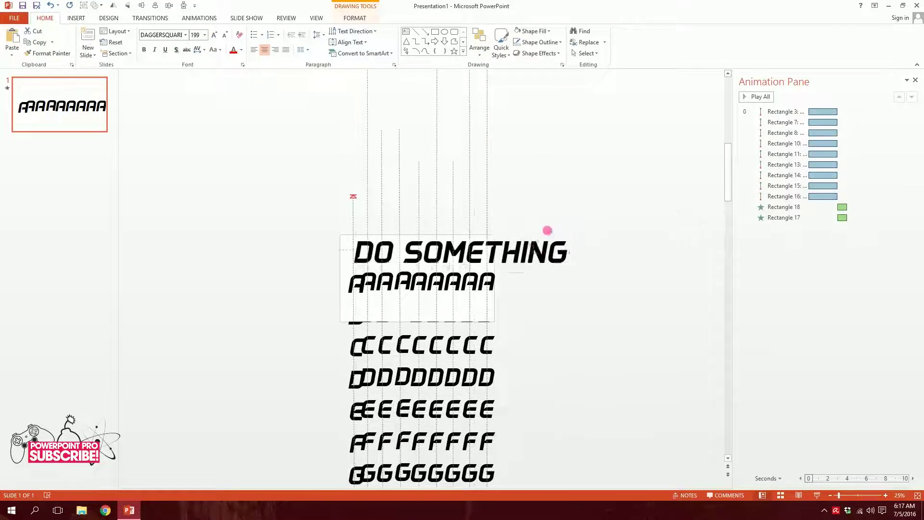
left_click(224, 36)
left_click(224, 36)
left_click(224, 36)
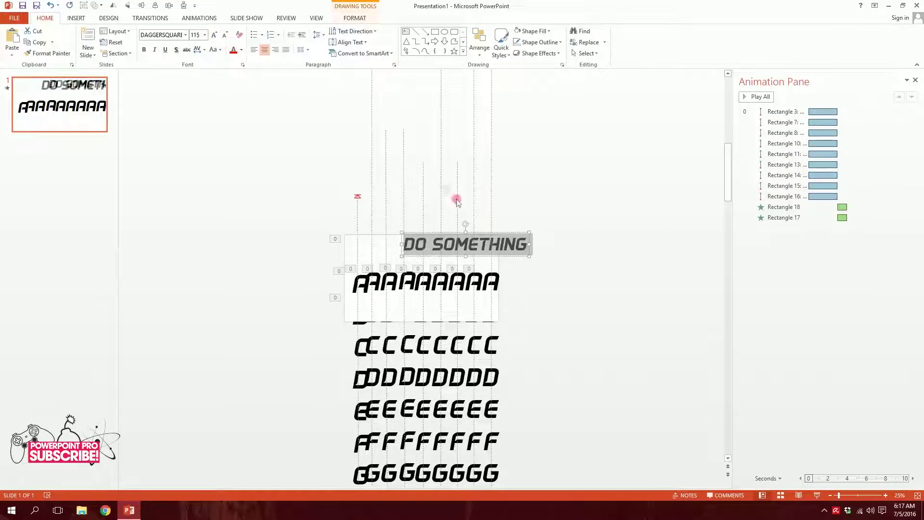
left_click_drag(520, 238, 474, 247)
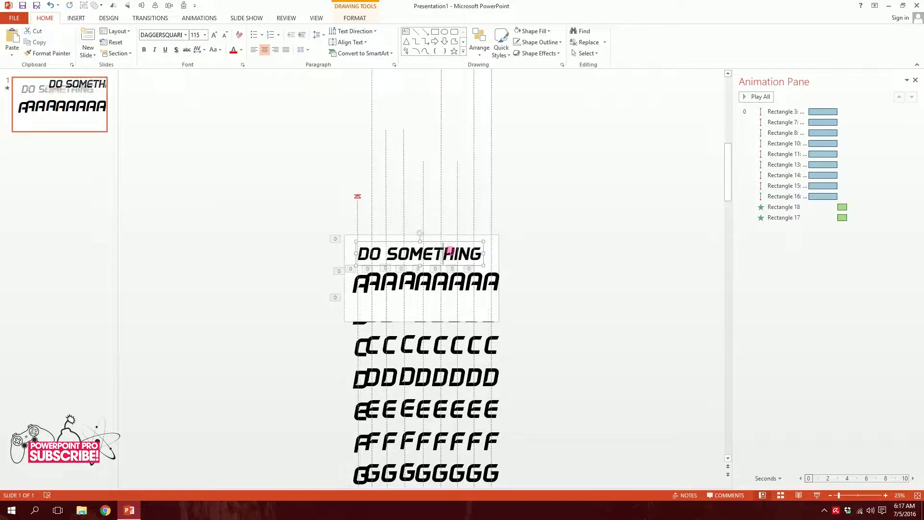
left_click(214, 37)
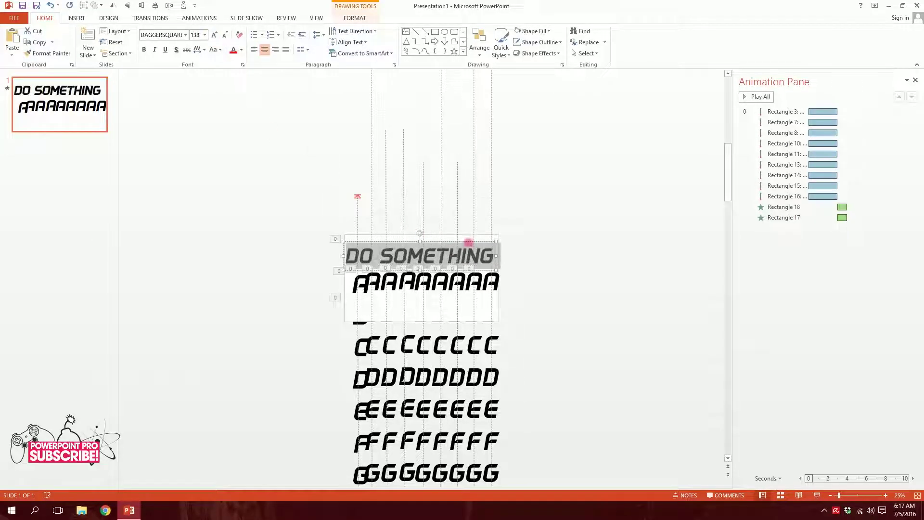
left_click_drag(477, 248, 482, 294)
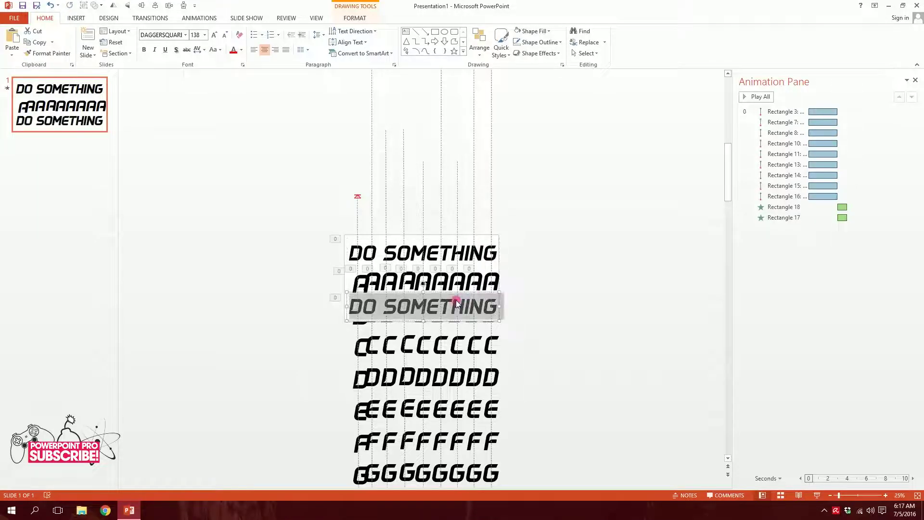
- Add an enlarged TODAY OKAY! line just below the A row, then select both lines
type("TODAY")
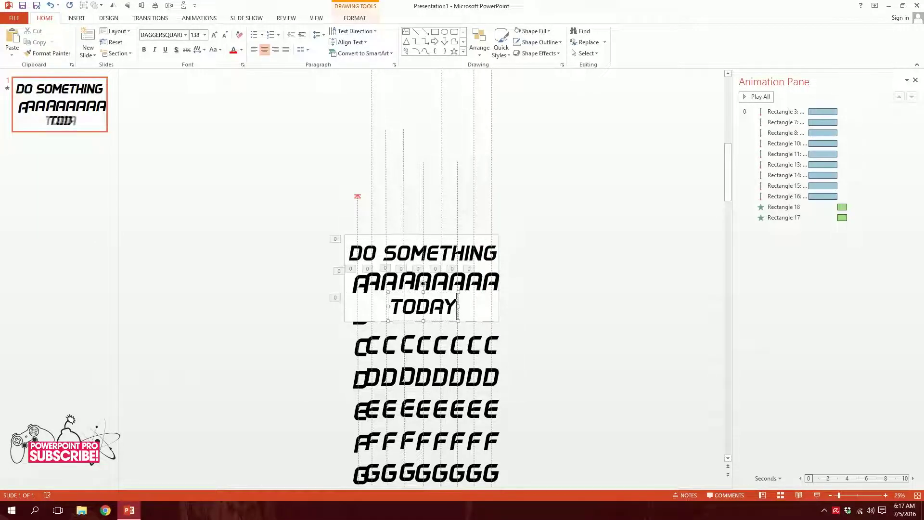
type(" OKAY!")
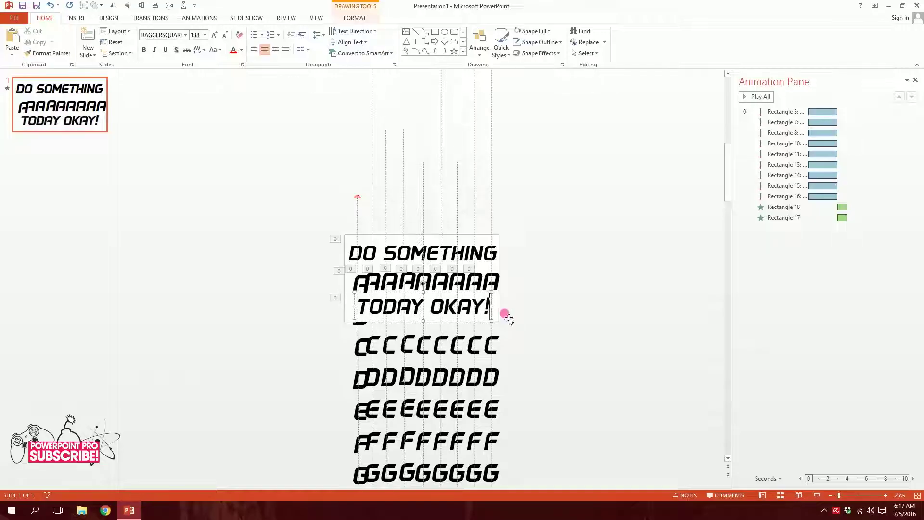
left_click_drag(480, 309, 417, 273)
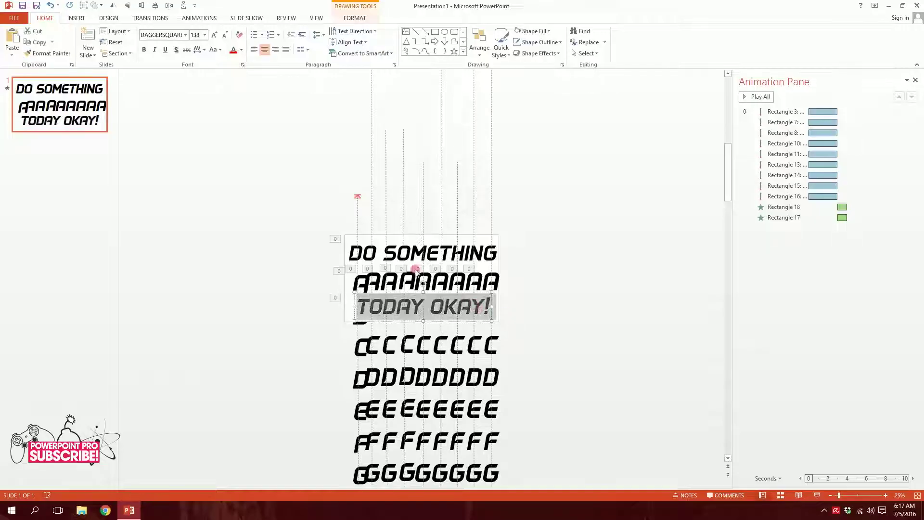
left_click(215, 35)
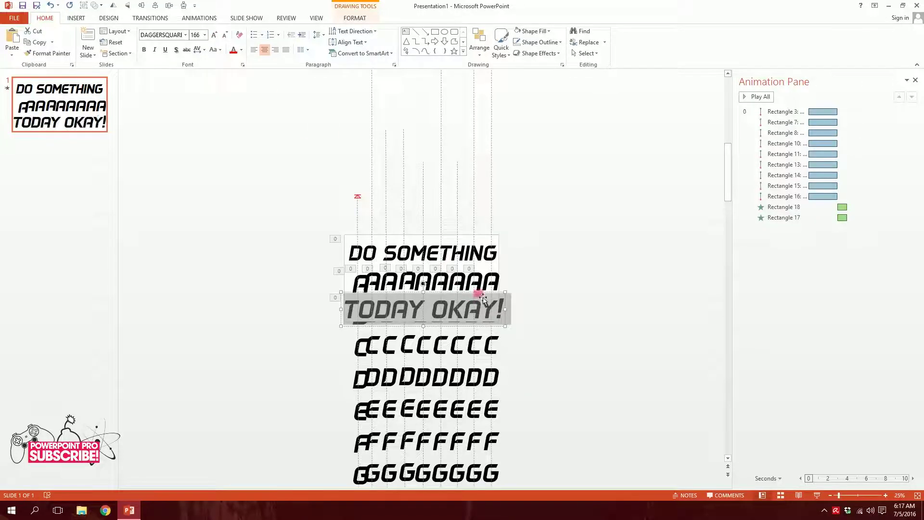
left_click_drag(483, 298, 485, 295)
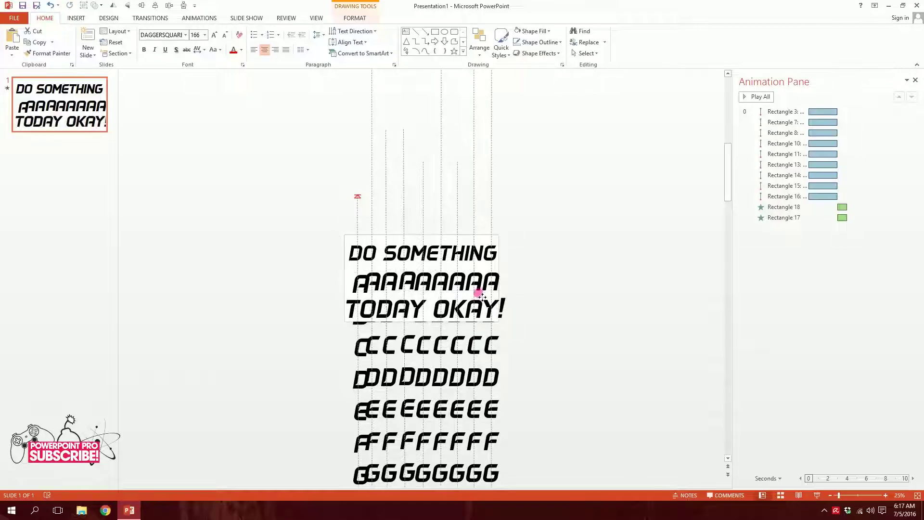
left_click(483, 296)
left_click(472, 250, "shift")
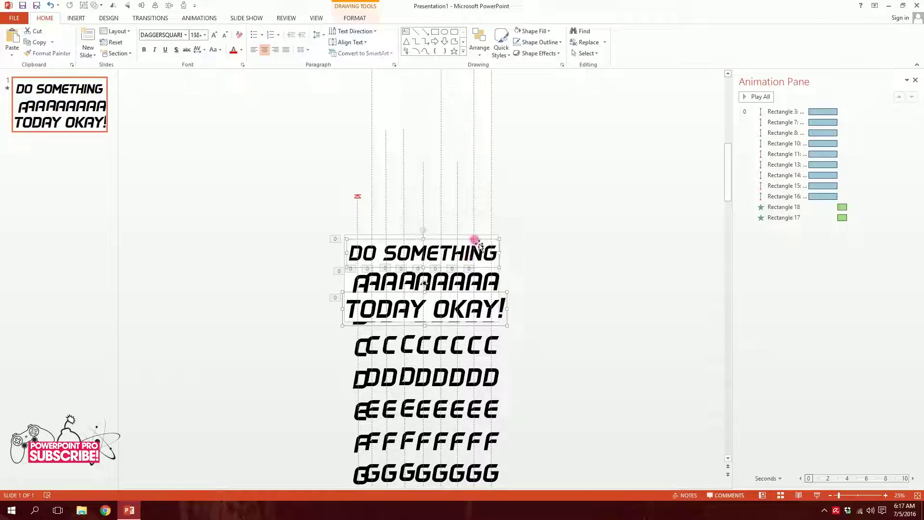
left_click_drag(478, 245, 569, 229)
key("ctrl+z")
- Fade both WordArt lines in With Previous, lasting 01.50 after a 03.00 delay
left_click(348, 19)
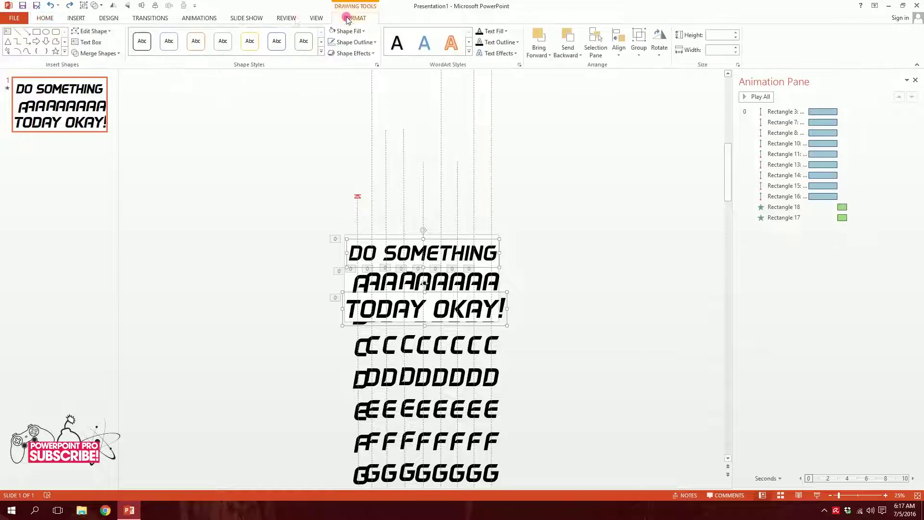
left_click(199, 18)
left_click(128, 39)
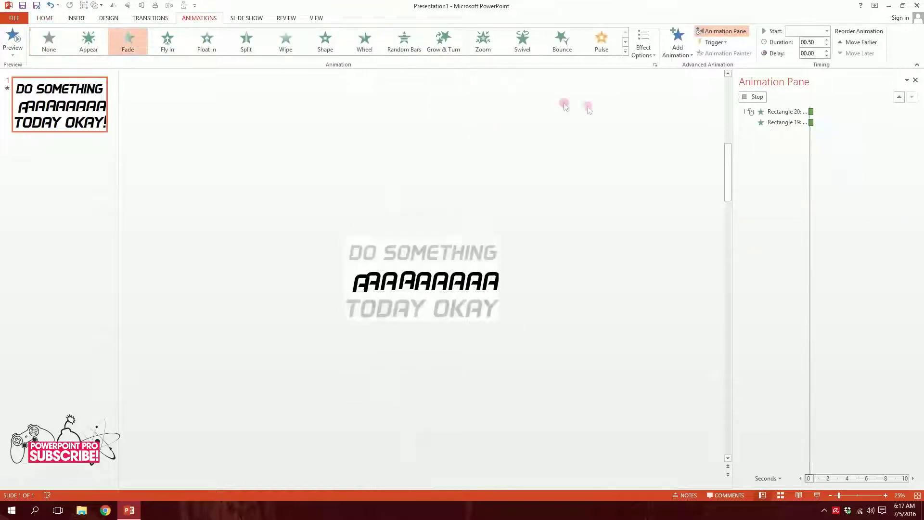
left_click(827, 31)
left_click(807, 51)
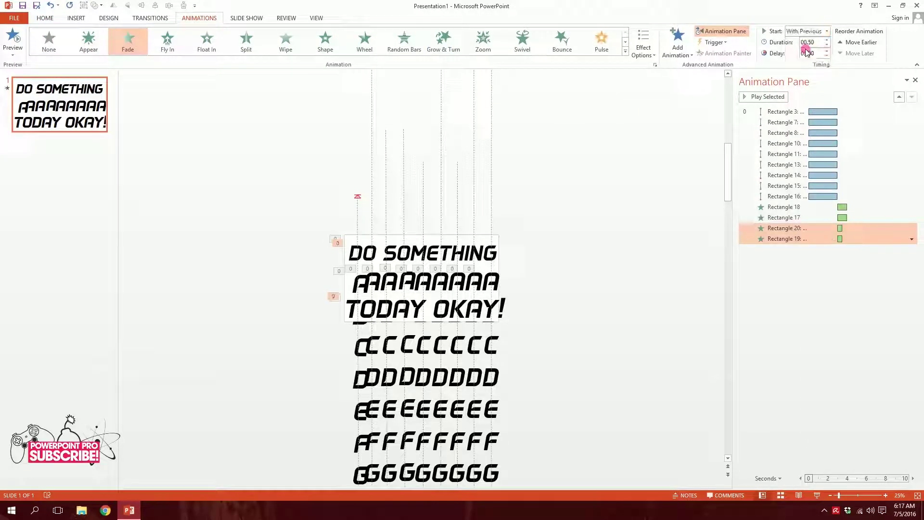
left_click(819, 43)
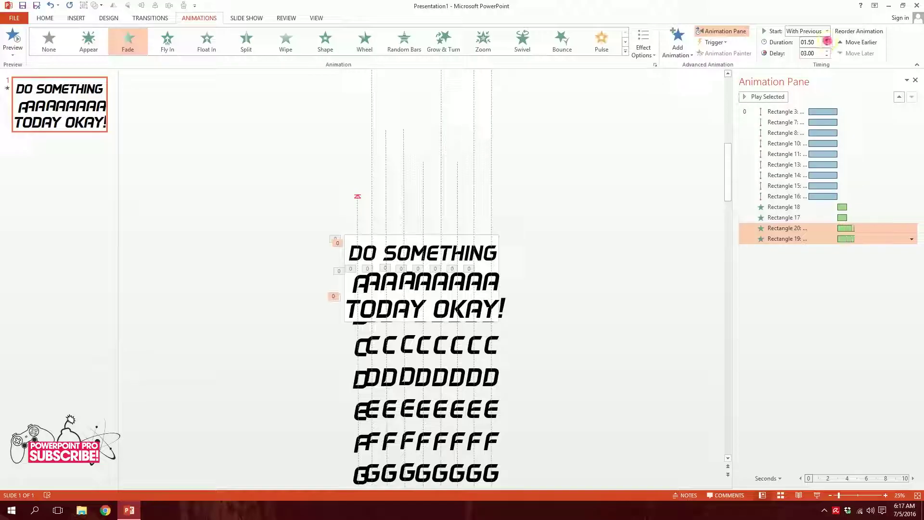
left_click(455, 250)
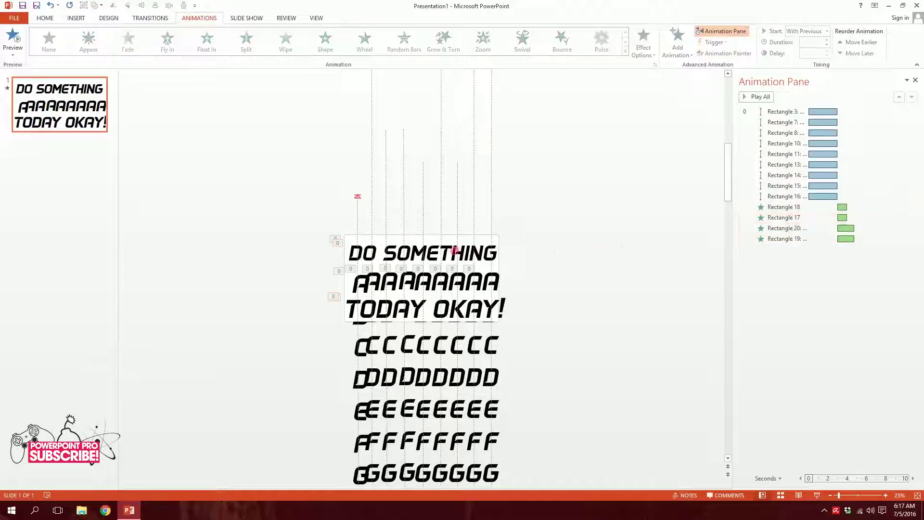